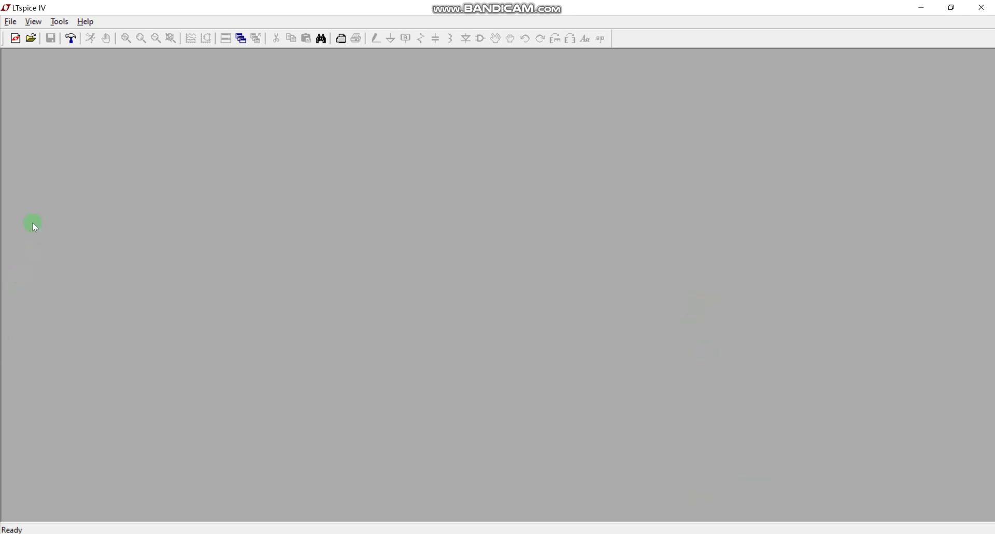
# Create a new schematic and place a vertical capacitor with a vertical inductor to its right.
pyautogui.click(11, 22)
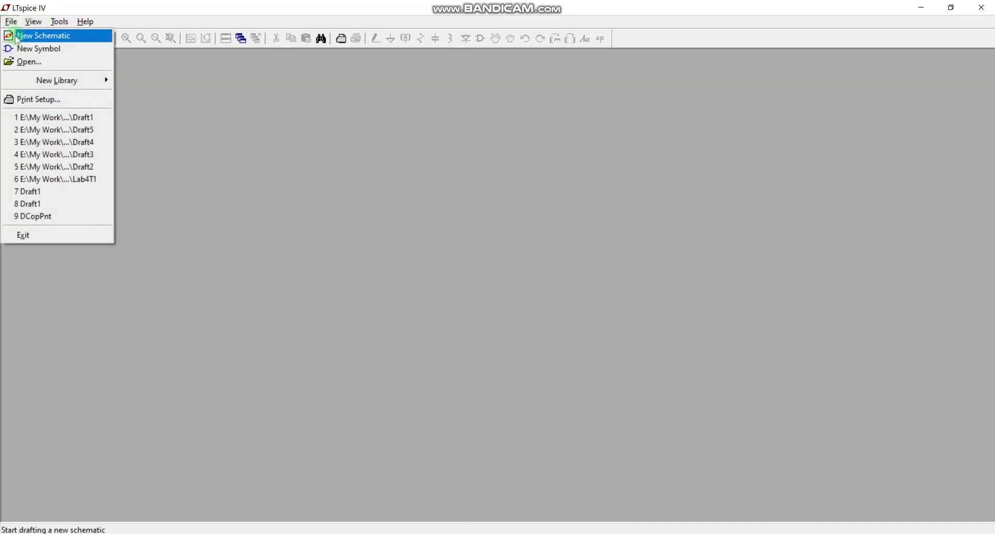
pyautogui.click(18, 38)
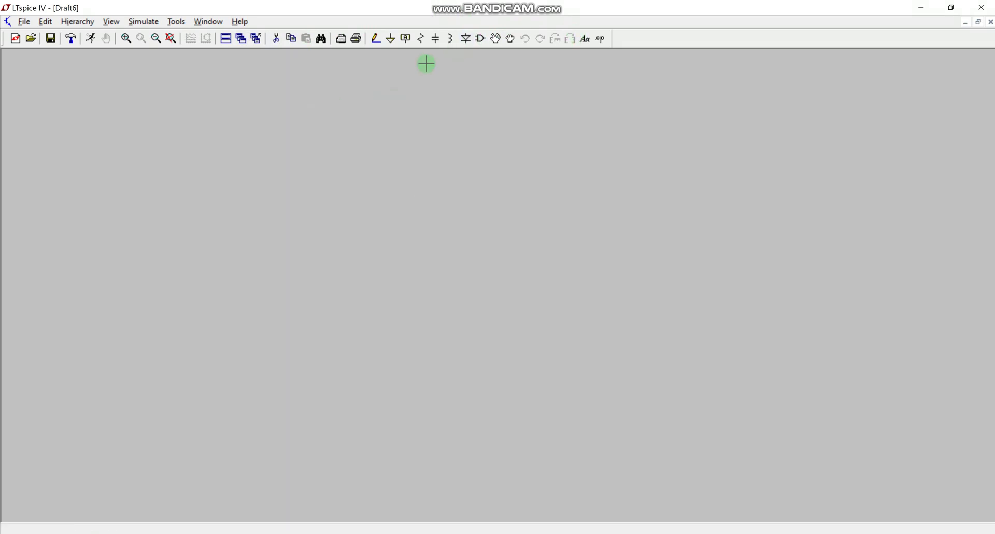
pyautogui.click(435, 41)
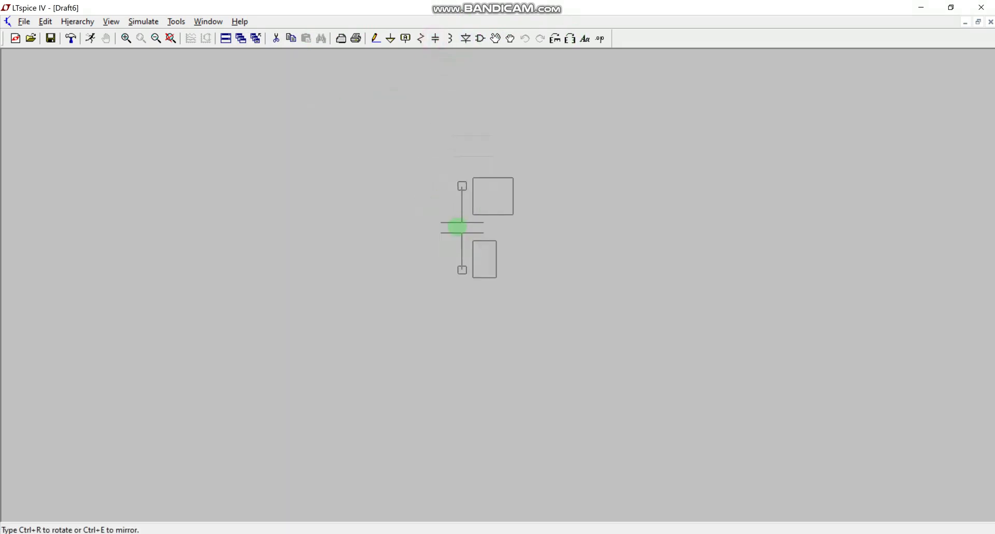
pyautogui.click(458, 225)
pyautogui.click(450, 39)
pyautogui.click(635, 215)
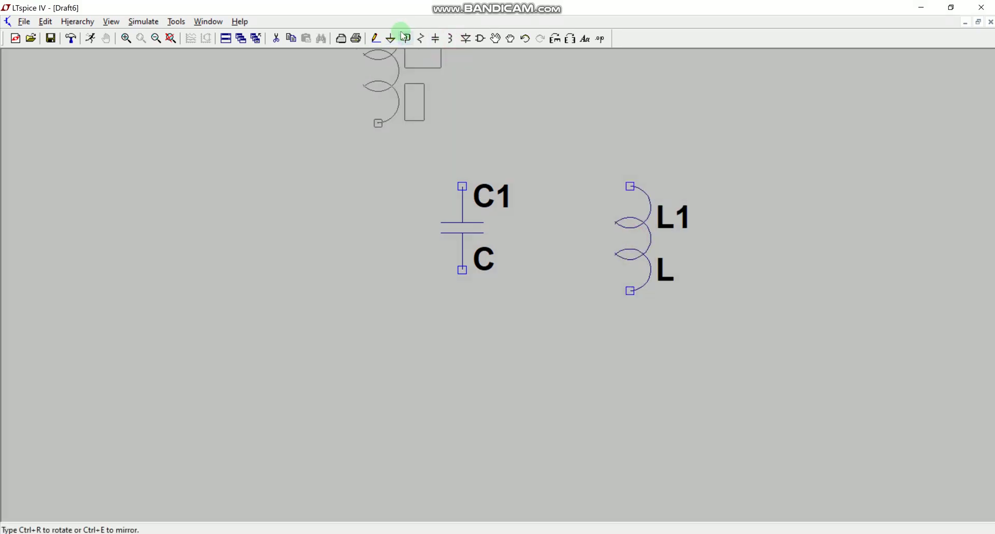
# Place a resistor, rotated to horizontal, above and to the left of the capacitor.
pyautogui.click(420, 38)
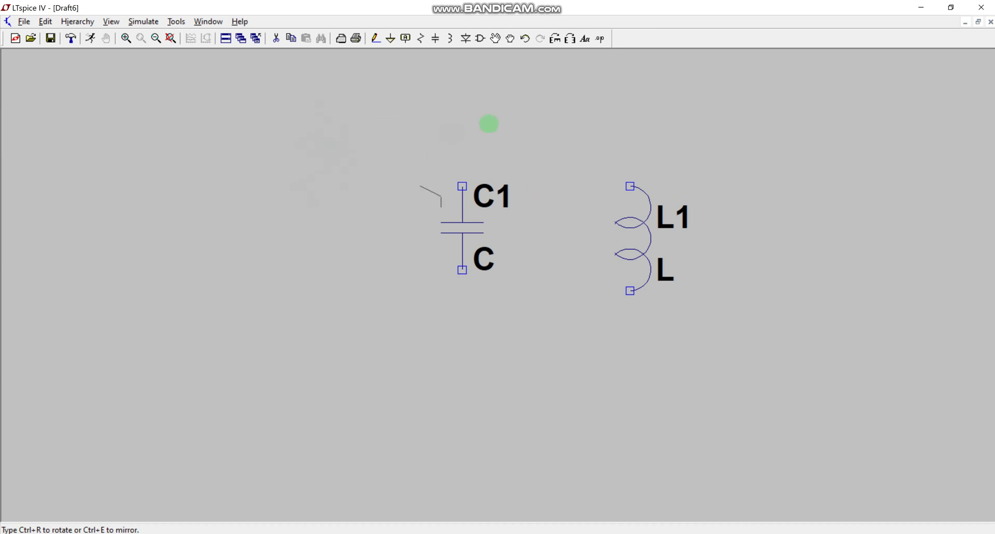
pyautogui.click(560, 41)
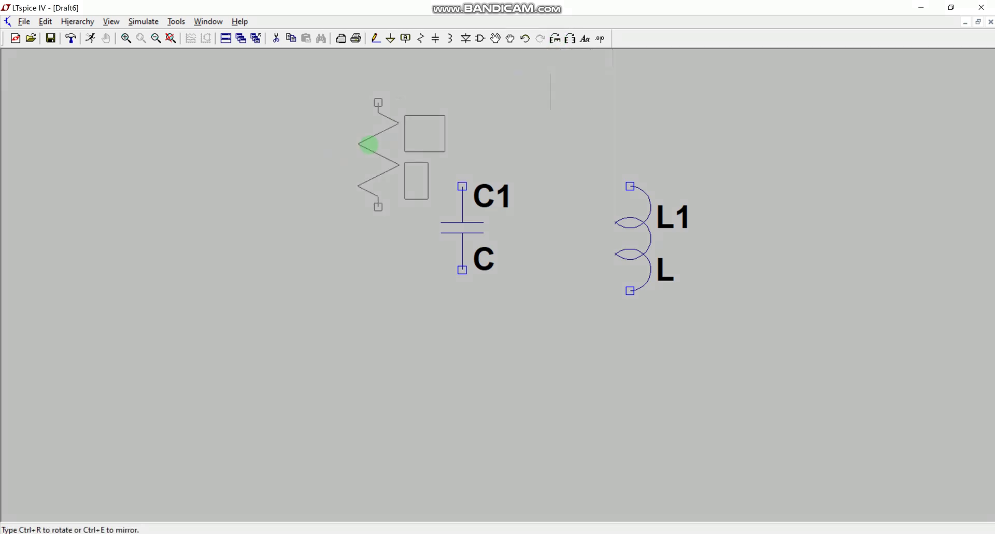
pyautogui.hotkey('ctrl', 'r')
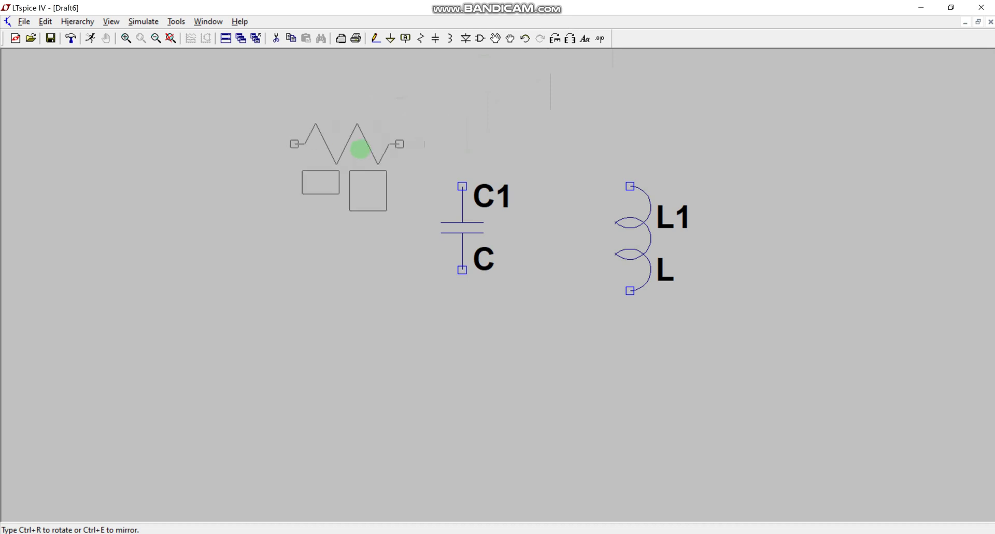
pyautogui.click(346, 153)
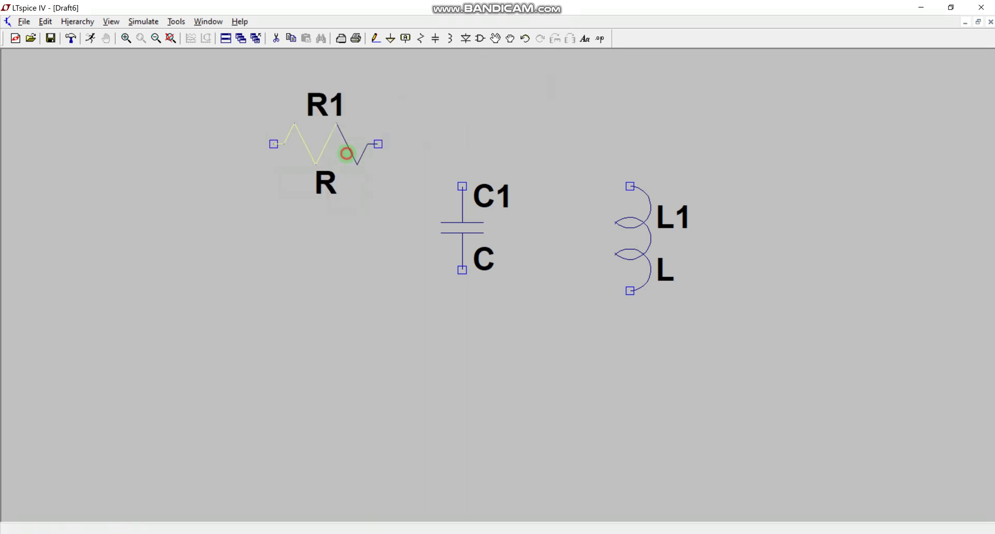
pyautogui.rightClick(347, 154)
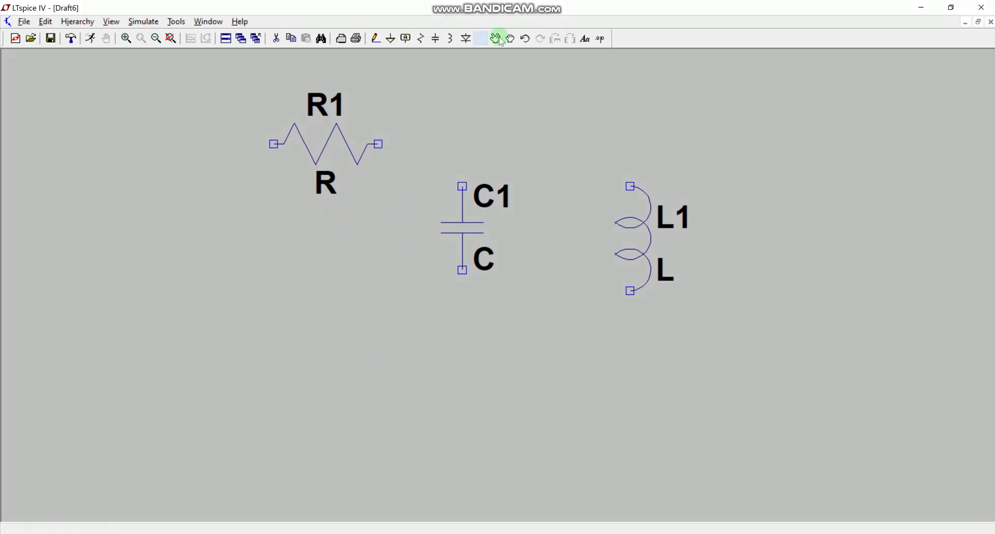
# Place a voltage component from the symbol library to the left of the resistor.
pyautogui.click(478, 45)
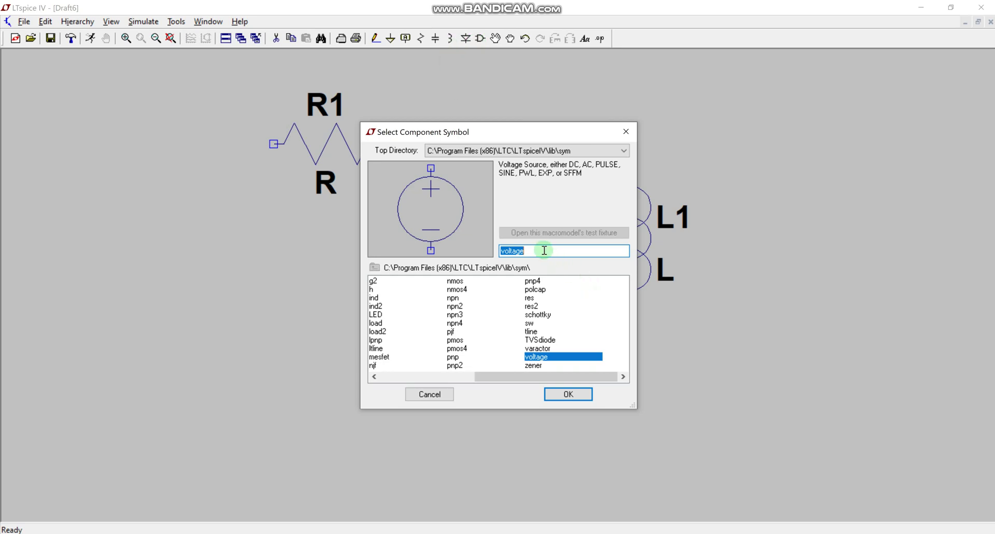
pyautogui.write('vo')
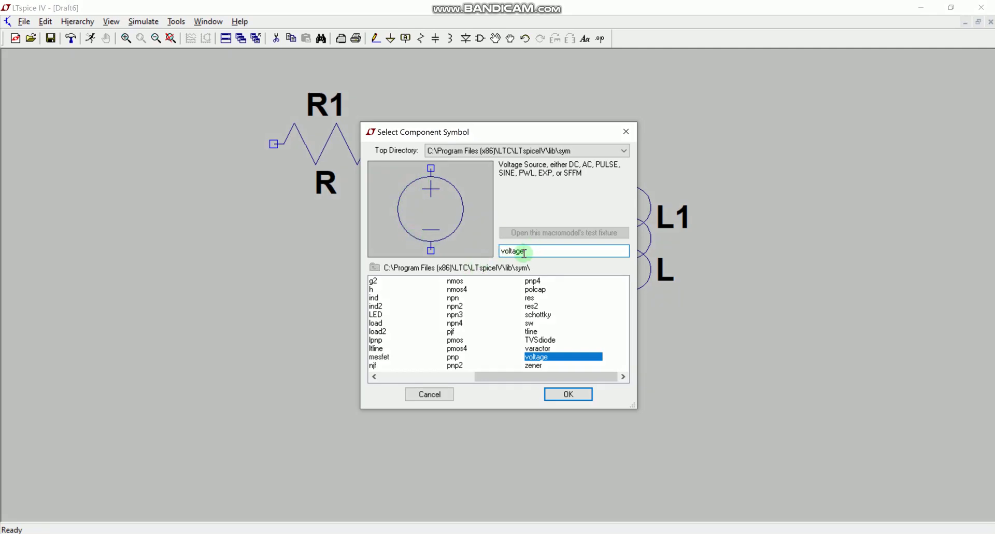
pyautogui.click(382, 205)
pyautogui.click(565, 396)
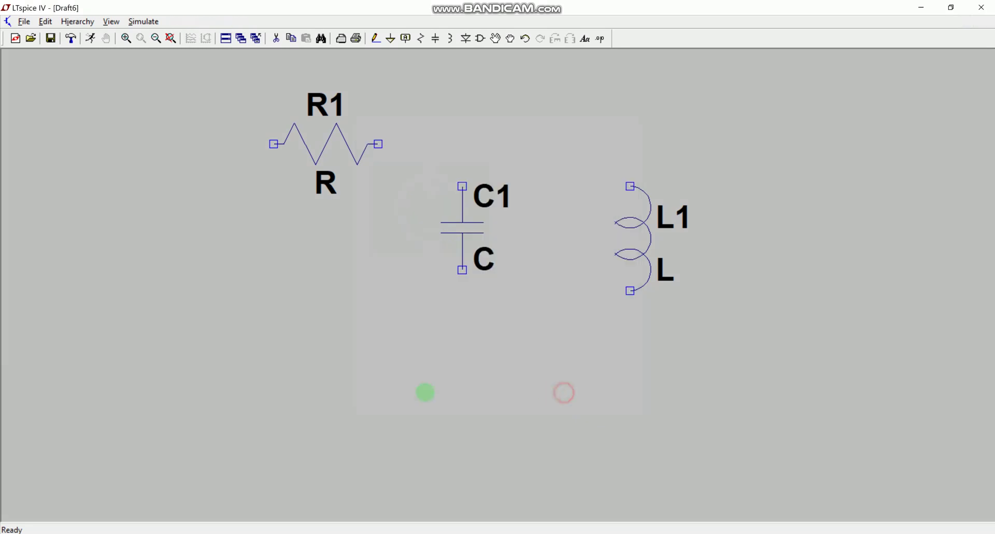
pyautogui.click(176, 223)
pyautogui.press('Escape')
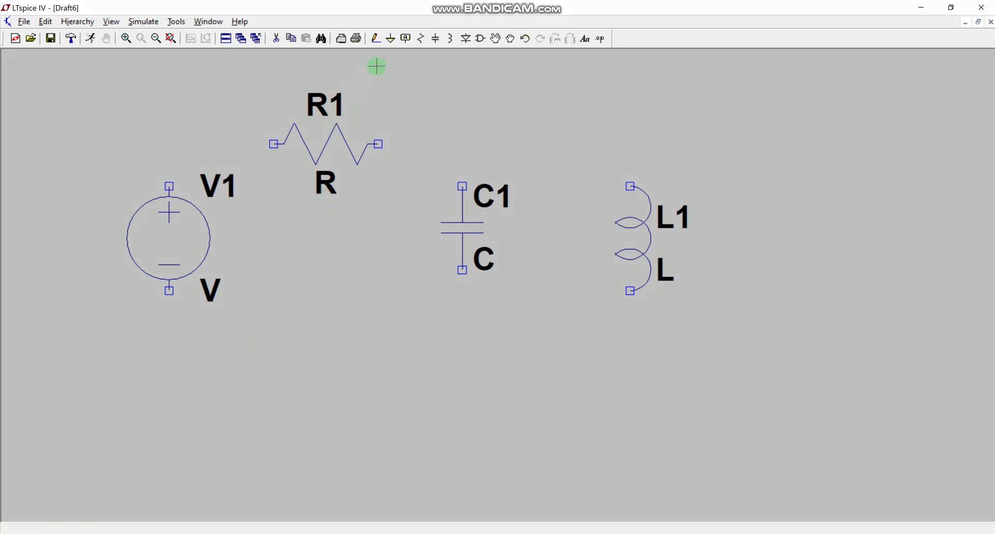
# Wire the voltage source's positive terminal up and across to the resistor's left end.
pyautogui.click(378, 40)
pyautogui.click(169, 187)
pyautogui.click(171, 143)
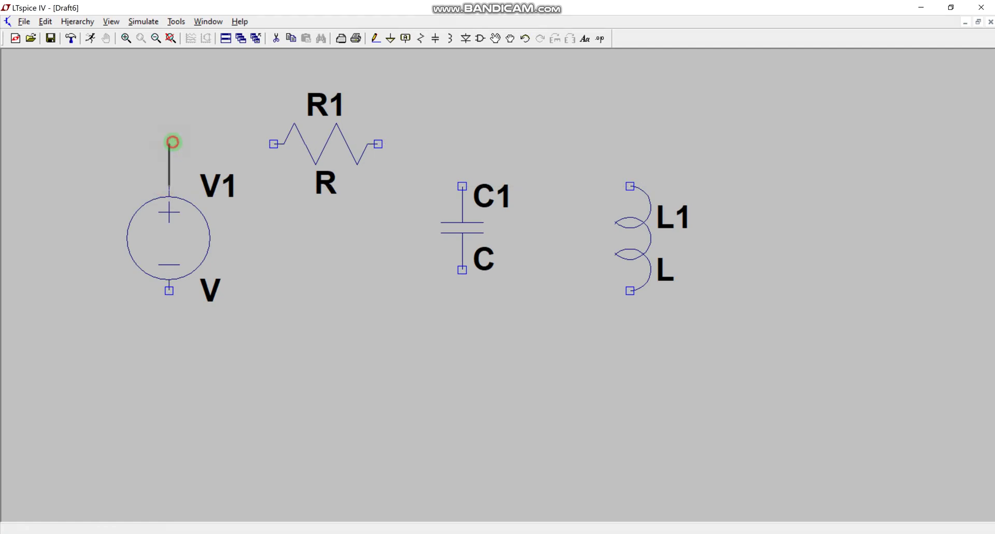
pyautogui.click(267, 143)
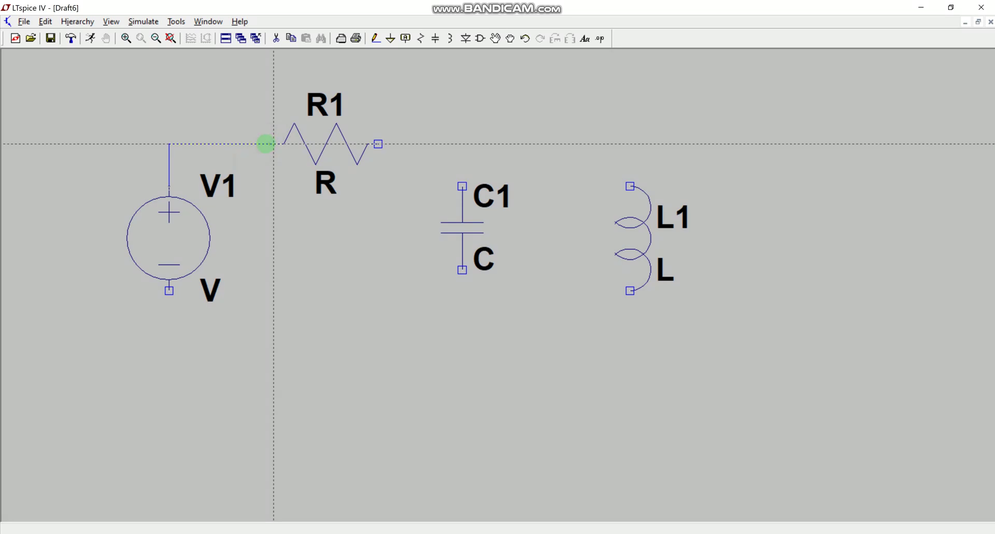
# Wire the resistor's right end to the upper terminals of both the capacitor and the inductor.
pyautogui.click(377, 143)
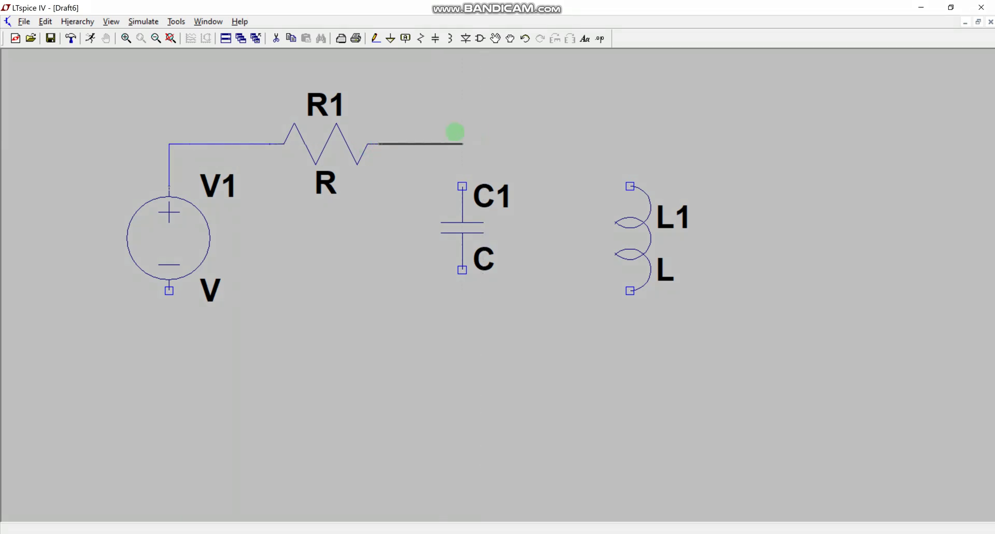
pyautogui.click(457, 143)
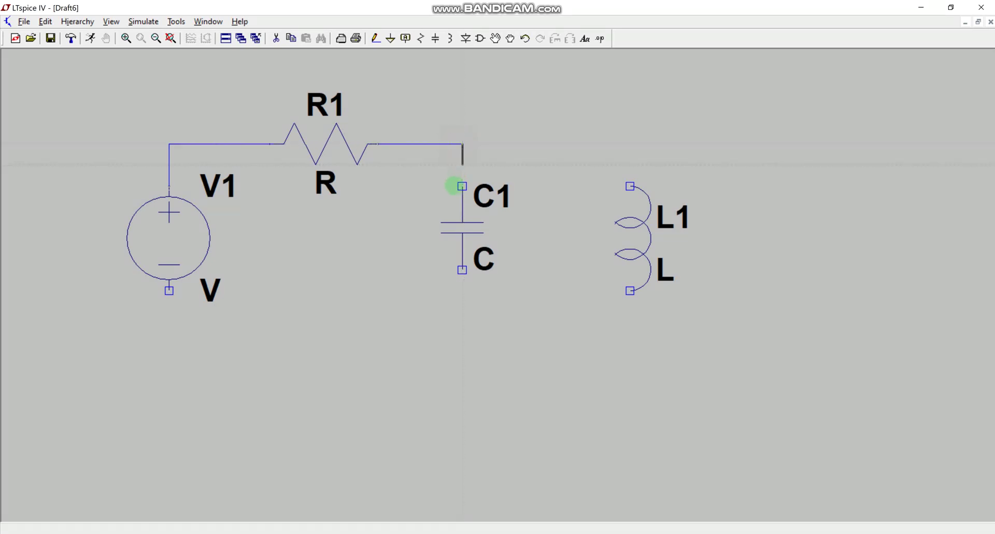
pyautogui.click(455, 185)
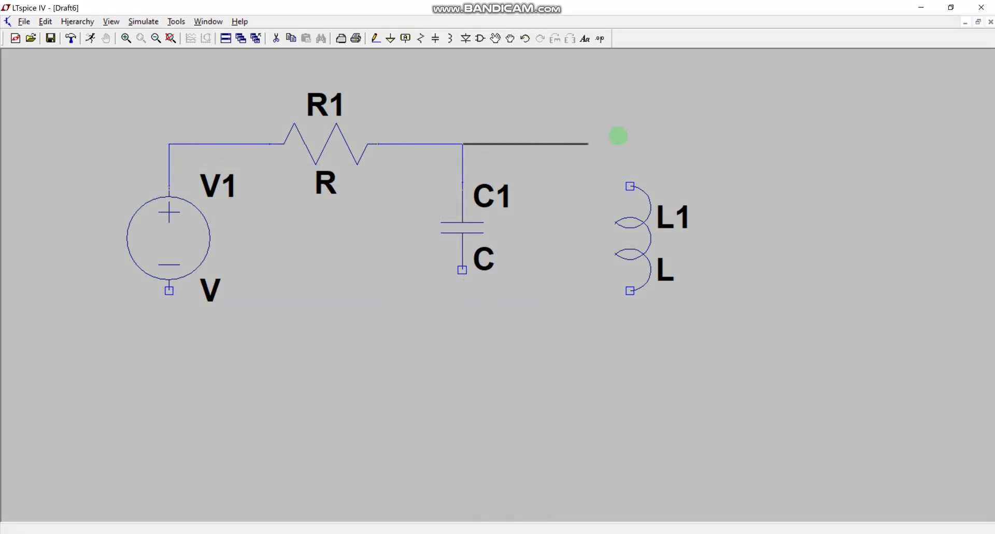
pyautogui.click(630, 140)
pyautogui.click(638, 186)
pyautogui.press('Escape')
# Wire the lower terminals of the inductor, capacitor and voltage source together along a common bottom line.
pyautogui.press('F3')
pyautogui.click(630, 290)
pyautogui.click(630, 311)
pyautogui.press('Escape')
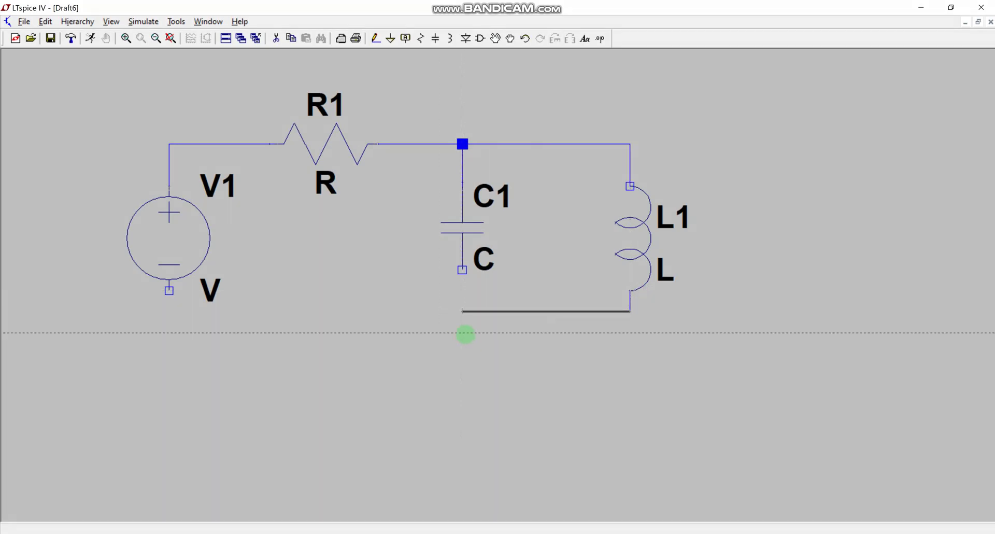
pyautogui.click(465, 310)
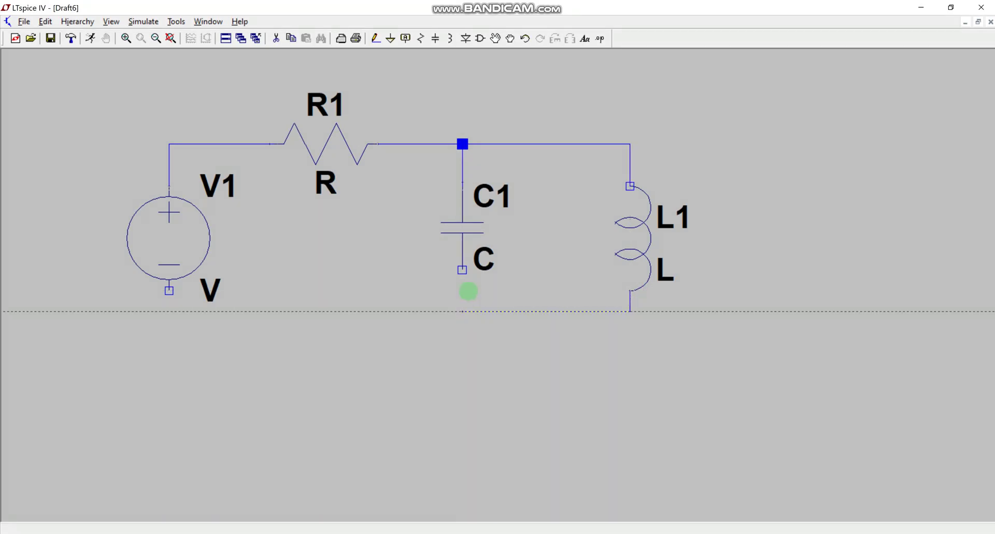
pyautogui.click(463, 270)
pyautogui.click(463, 311)
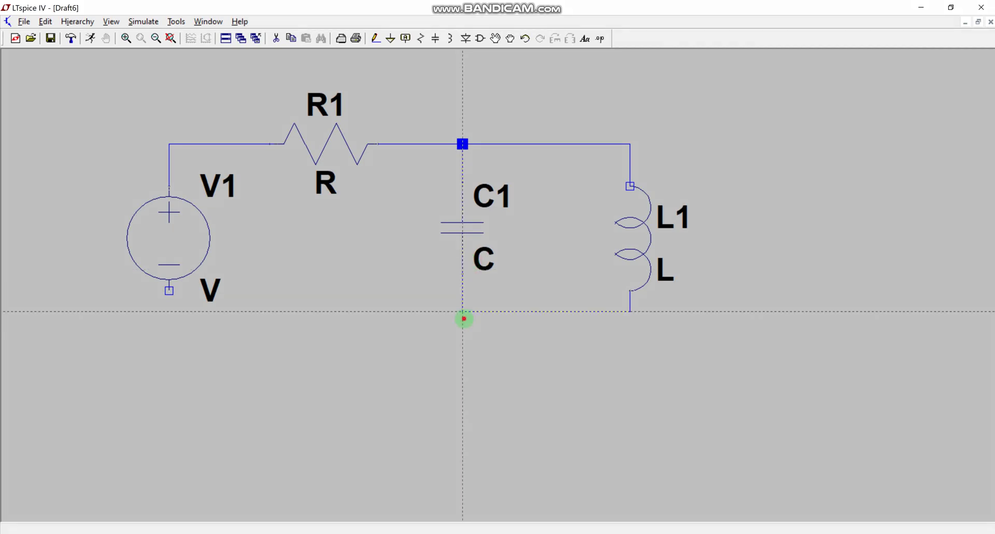
pyautogui.click(169, 311)
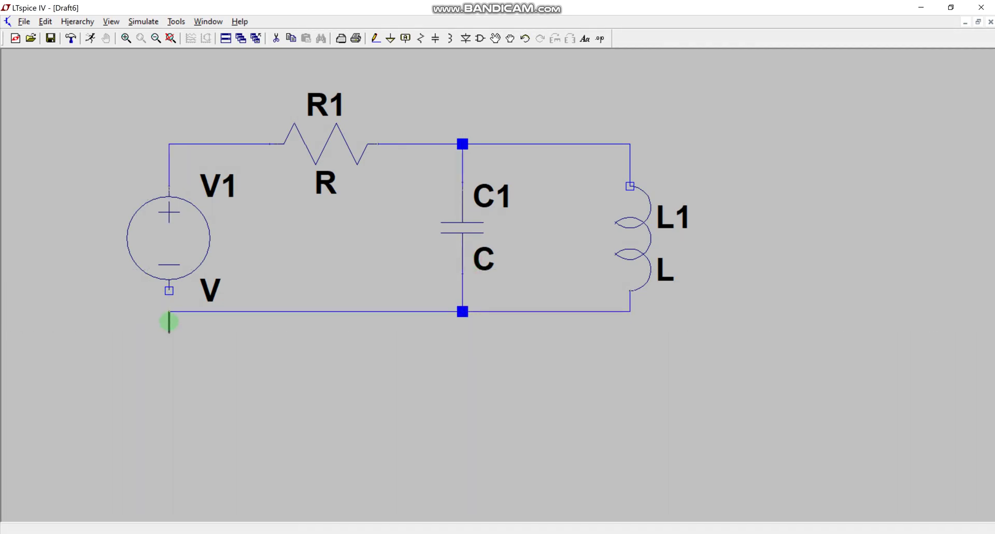
pyautogui.click(165, 290)
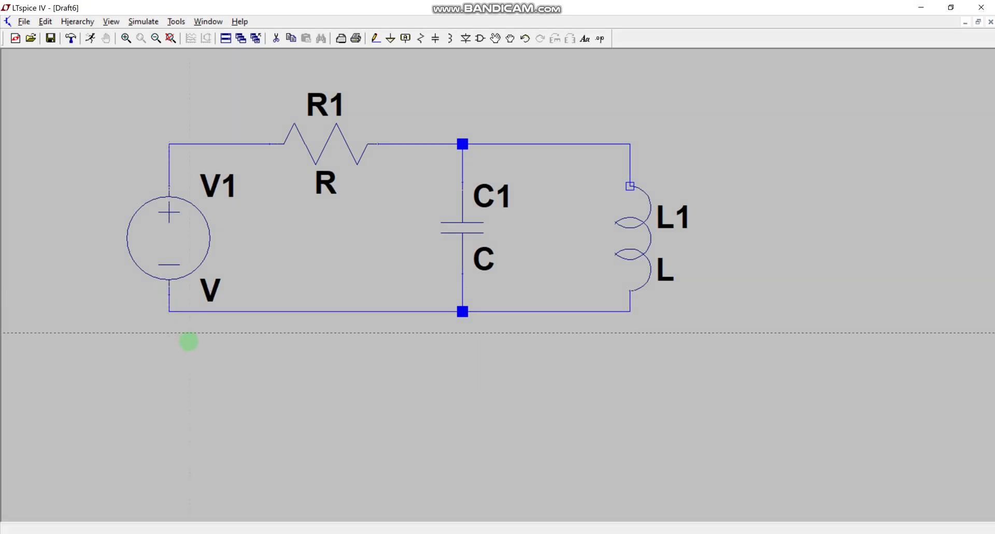
# Place a ground symbol below the capacitor and wire it to the bottom junction.
pyautogui.click(391, 39)
pyautogui.click(463, 356)
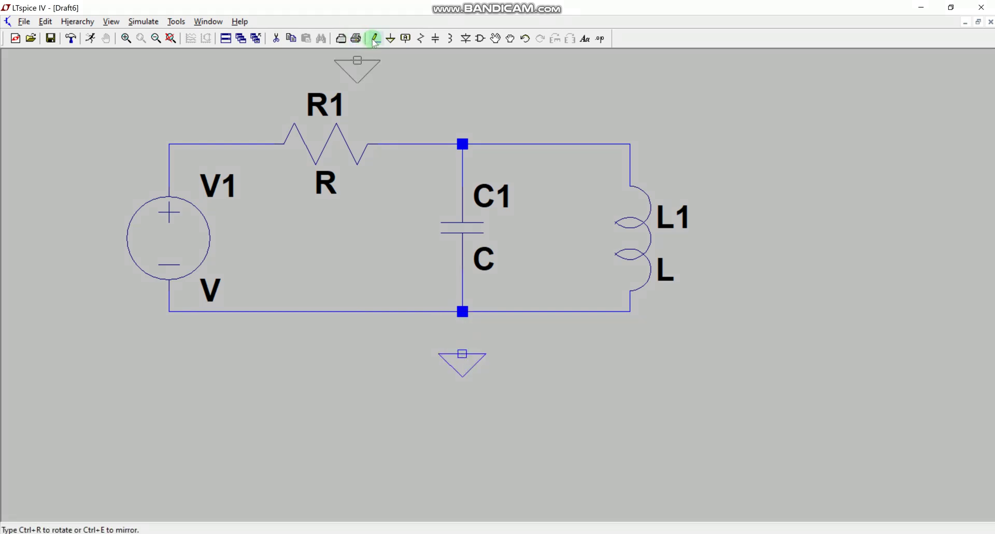
pyautogui.rightClick(448, 253)
pyautogui.press('F3')
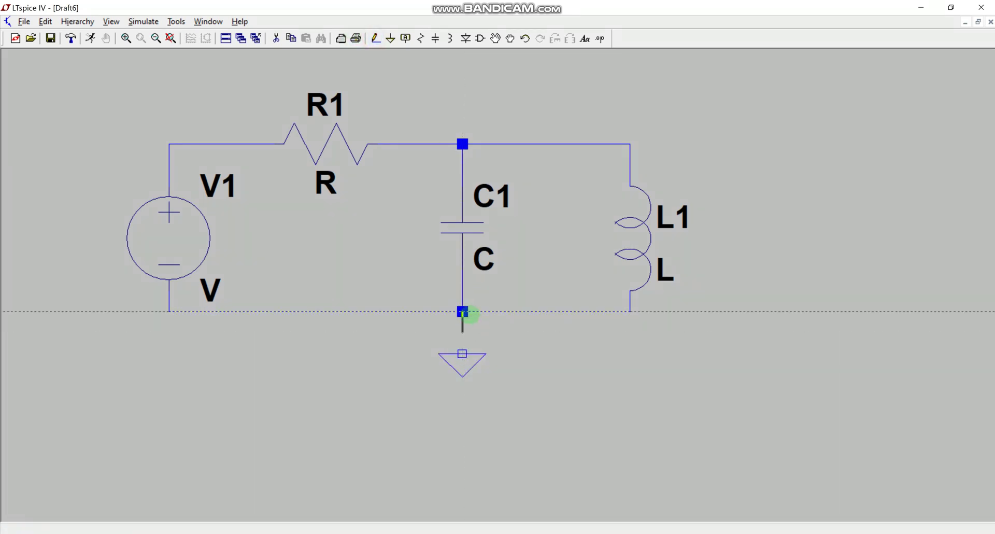
pyautogui.rightClick(469, 320)
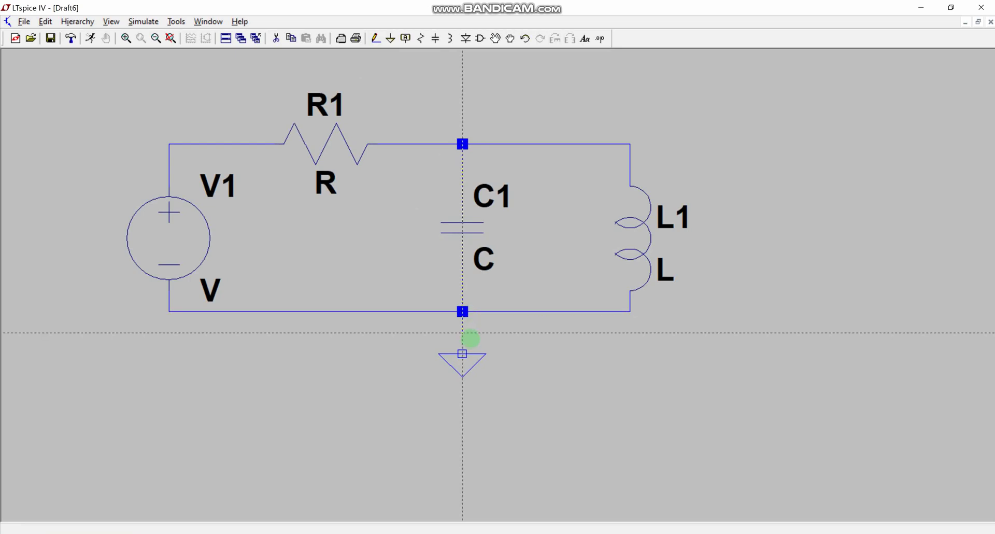
pyautogui.click(462, 353)
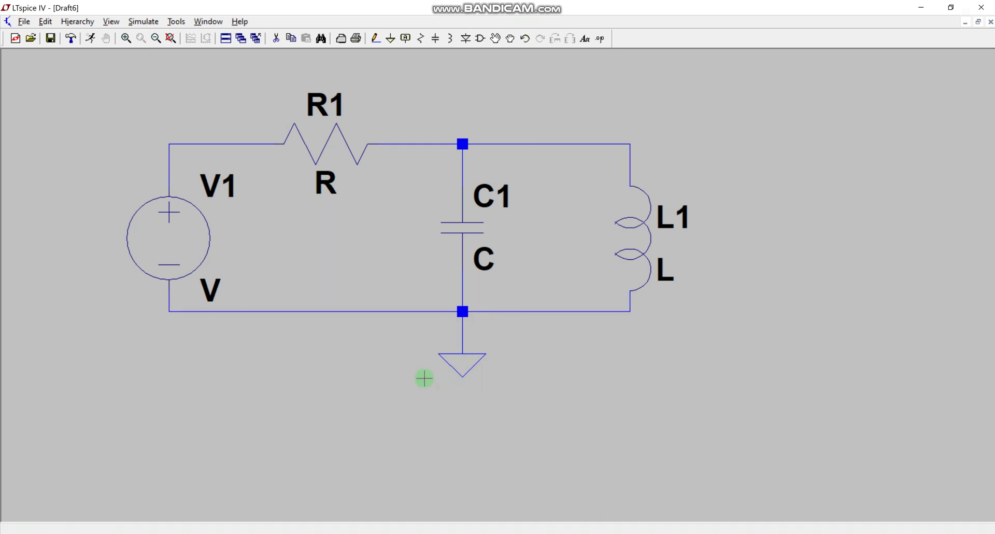
# Set resistor R1 to 100 ohms and capacitor C1 to 3.2u farads.
pyautogui.rightClick(308, 143)
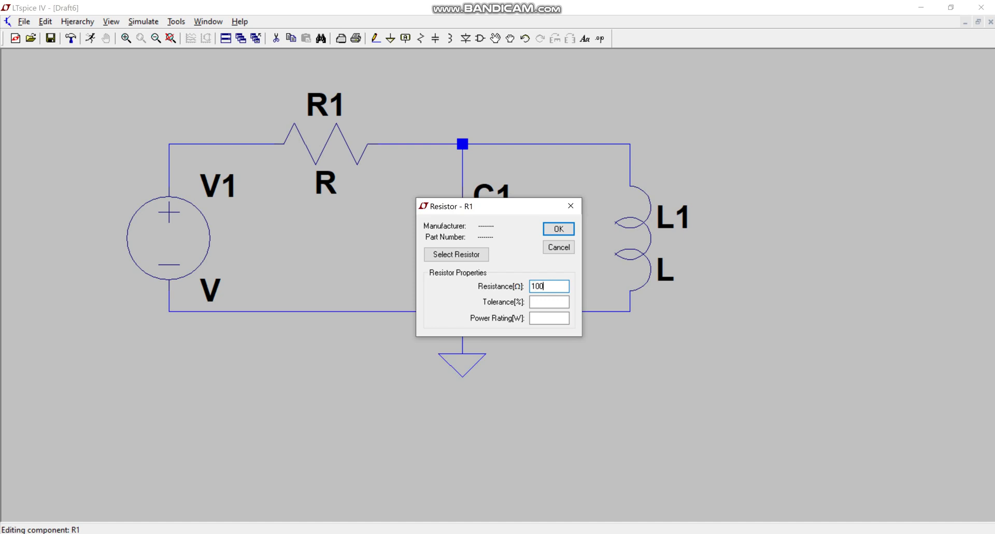
pyautogui.click(558, 229)
pyautogui.rightClick(458, 223)
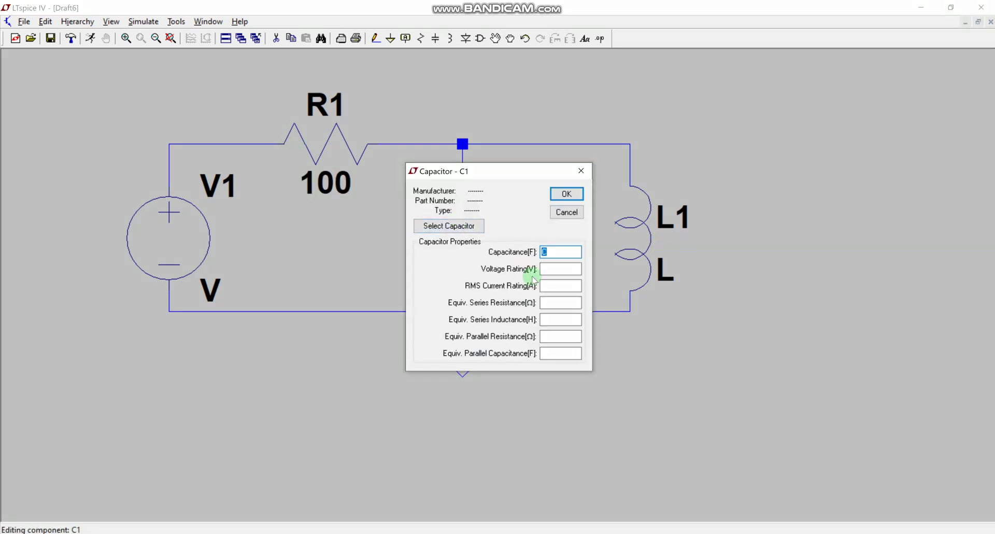
pyautogui.write('3.2u')
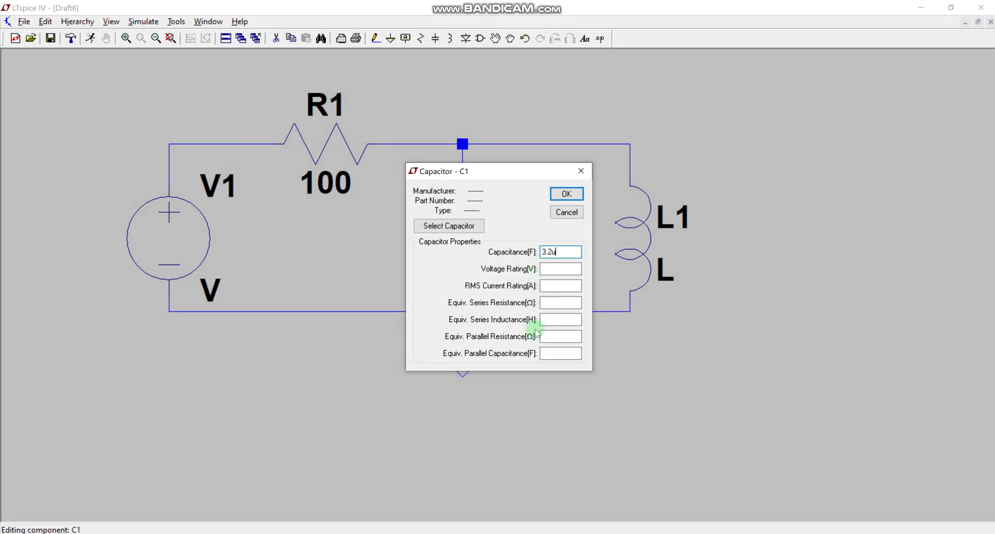
pyautogui.click(565, 194)
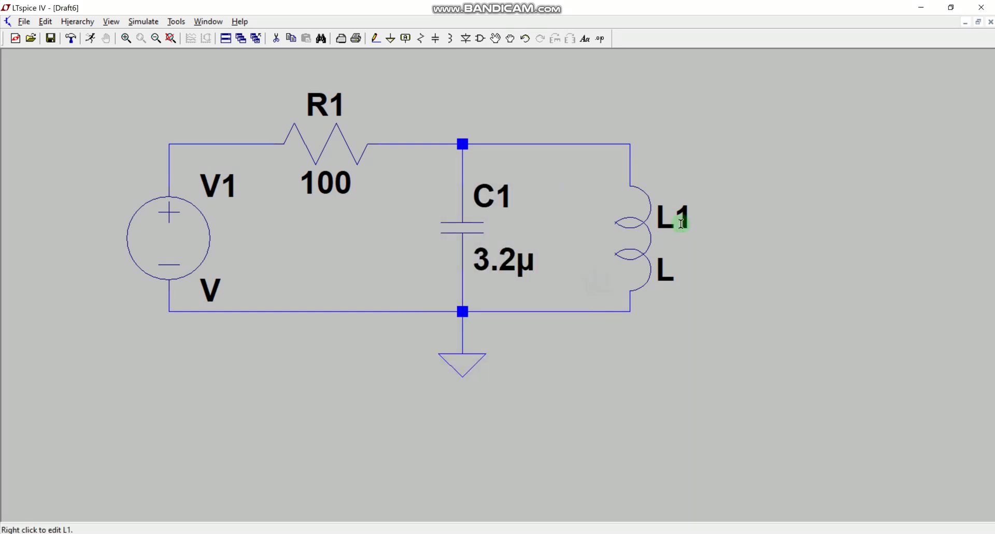
# Set the inductance of L1 to 0.55m henries.
pyautogui.rightClick(641, 215)
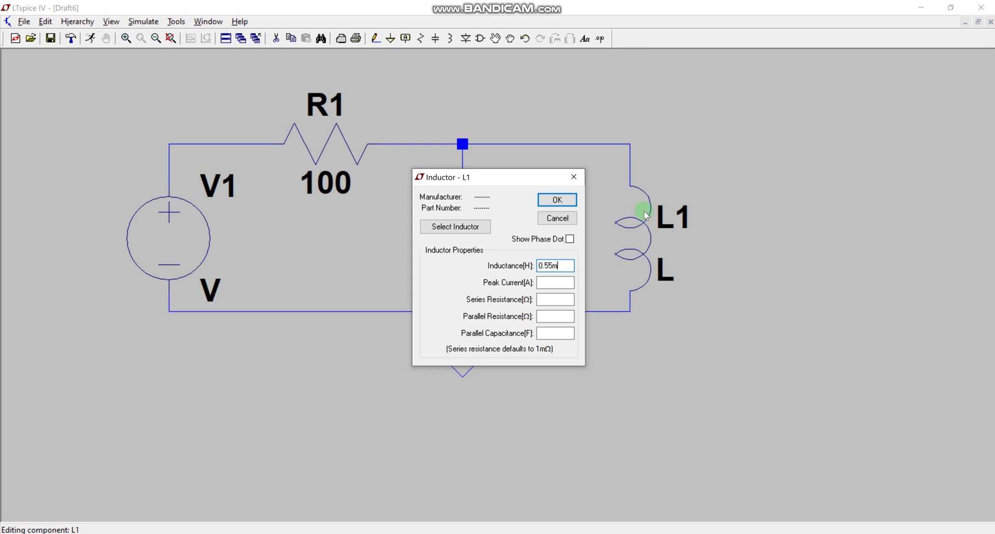
pyautogui.click(572, 200)
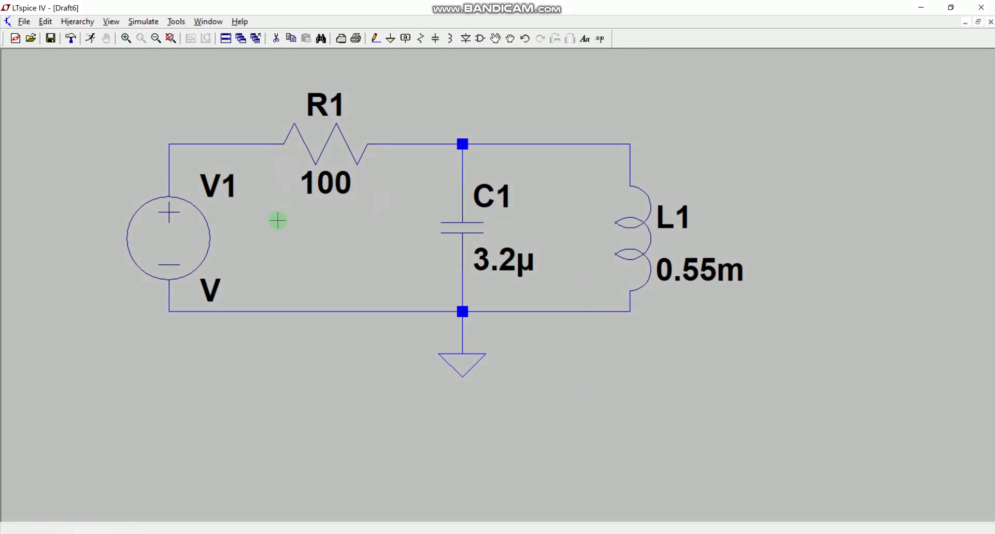
# Configure V1 as a SINE source with 0 V DC offset, 10 V amplitude, 4000 Hz frequency and 0 degree phase.
pyautogui.rightClick(167, 234)
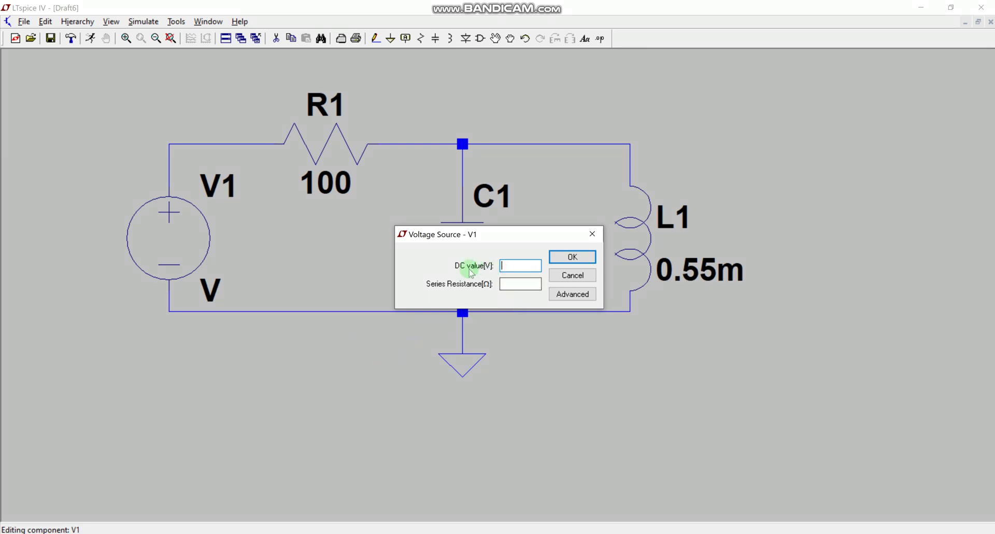
pyautogui.click(559, 294)
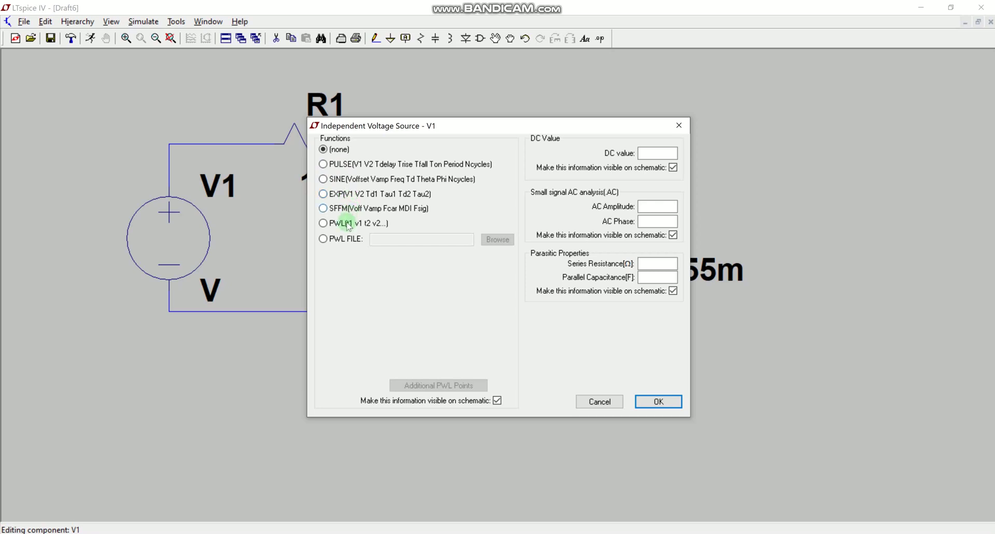
pyautogui.click(323, 178)
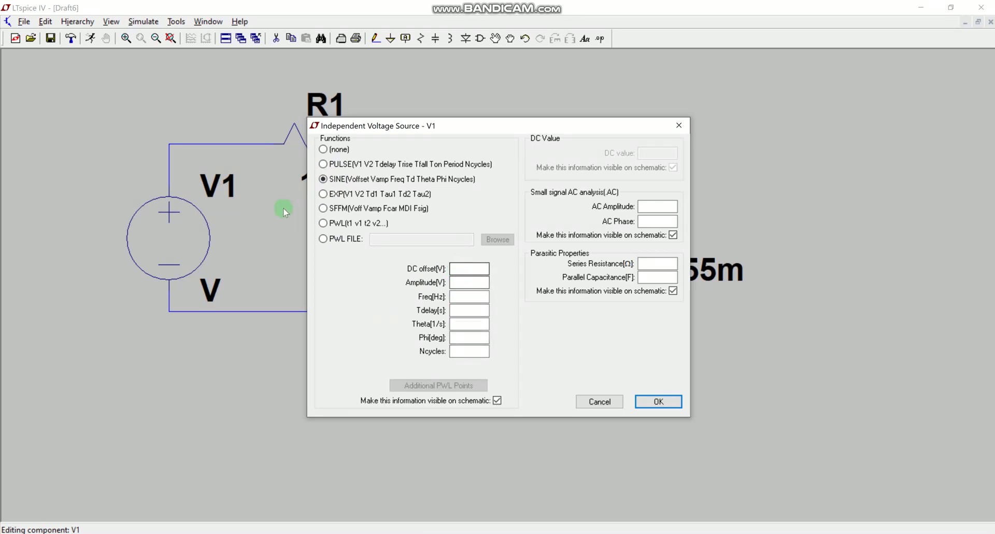
pyautogui.click(458, 269)
pyautogui.write('0')
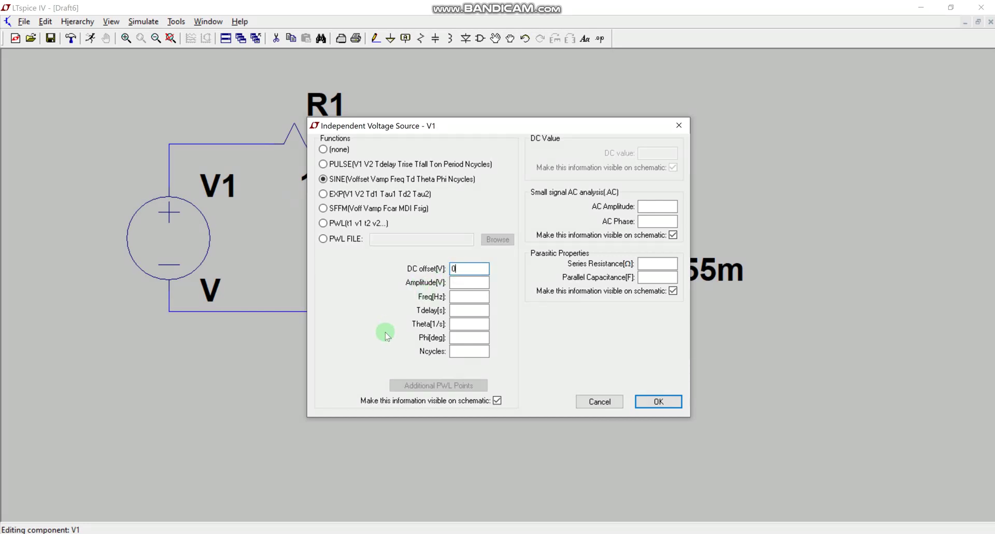
pyautogui.click(479, 283)
pyautogui.write('10')
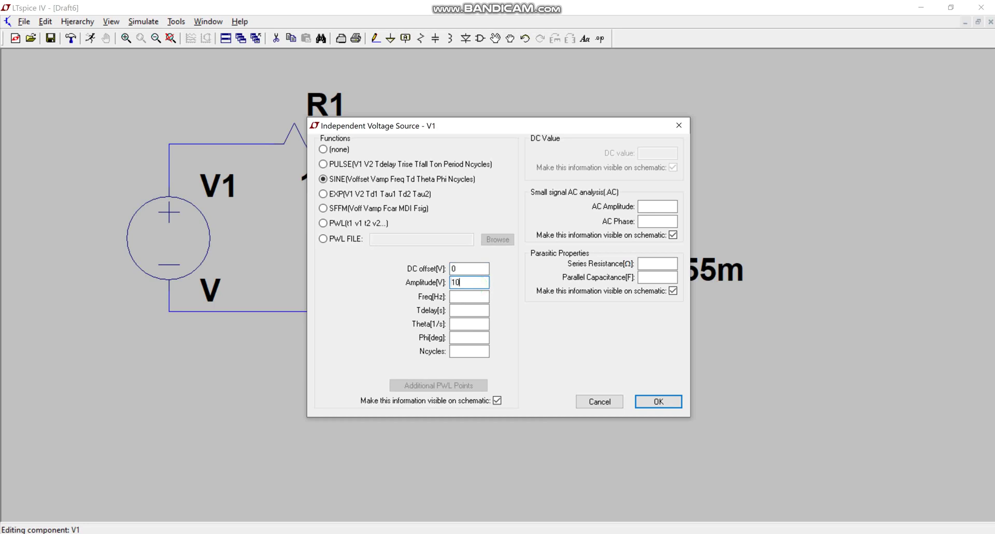
pyautogui.click(472, 297)
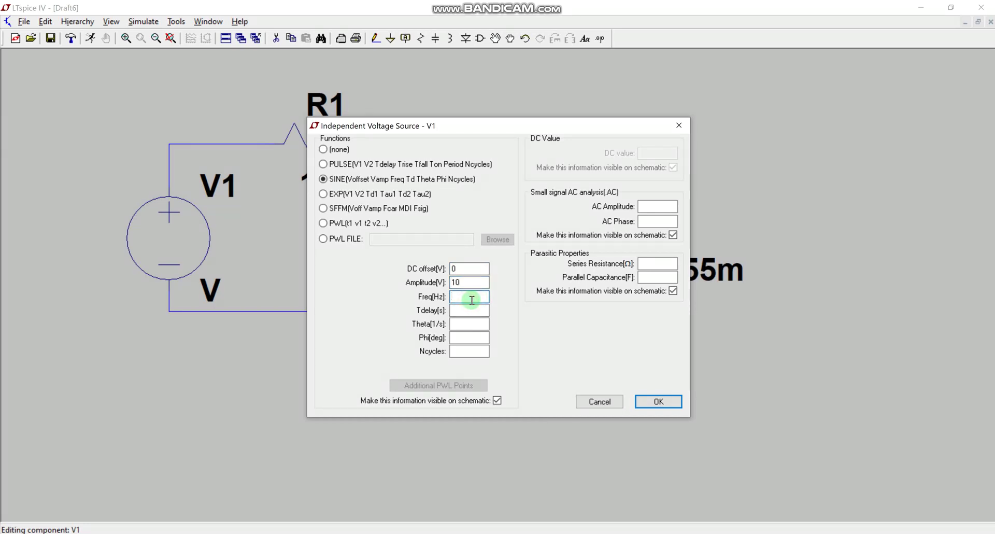
pyautogui.write('4000')
pyautogui.click(465, 337)
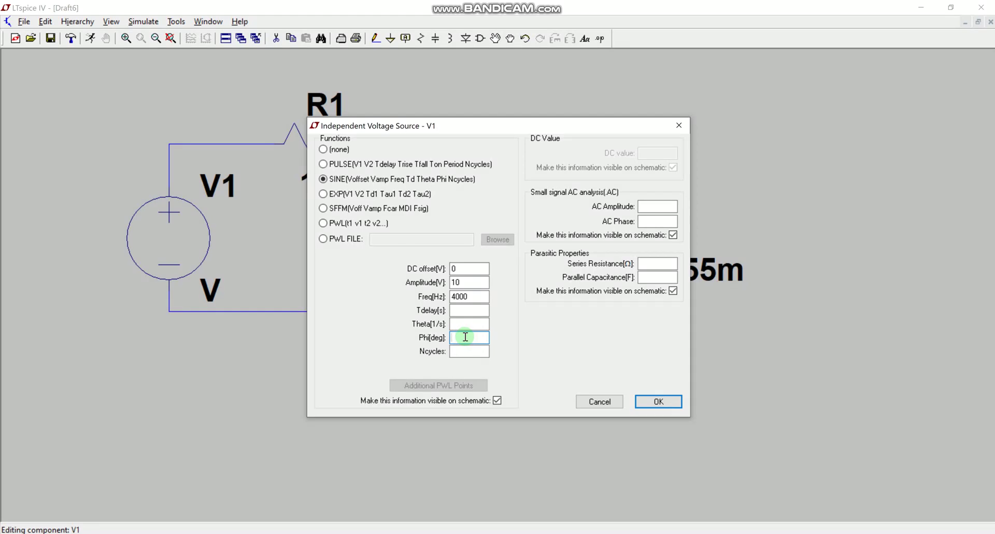
pyautogui.write('0')
pyautogui.click(656, 401)
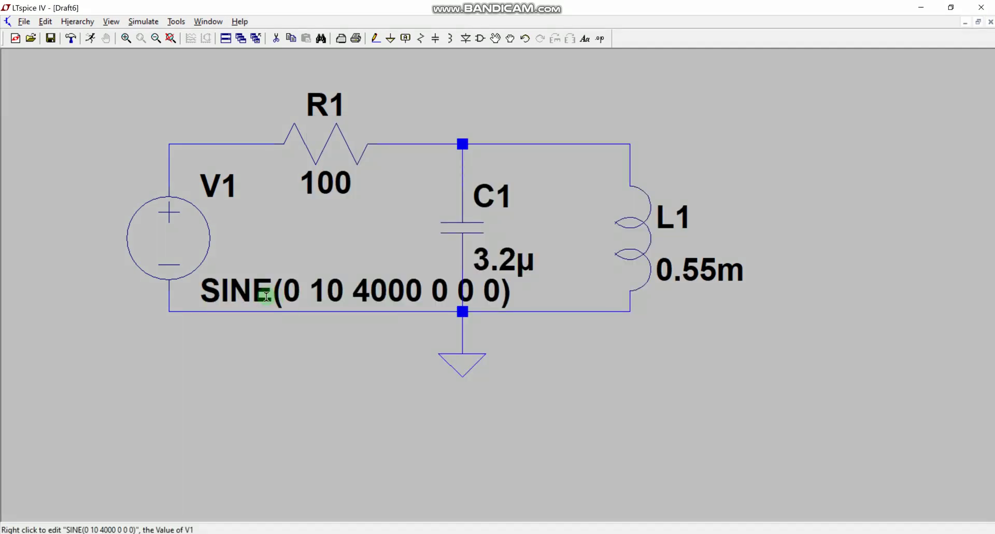
pyautogui.rightClick(388, 295)
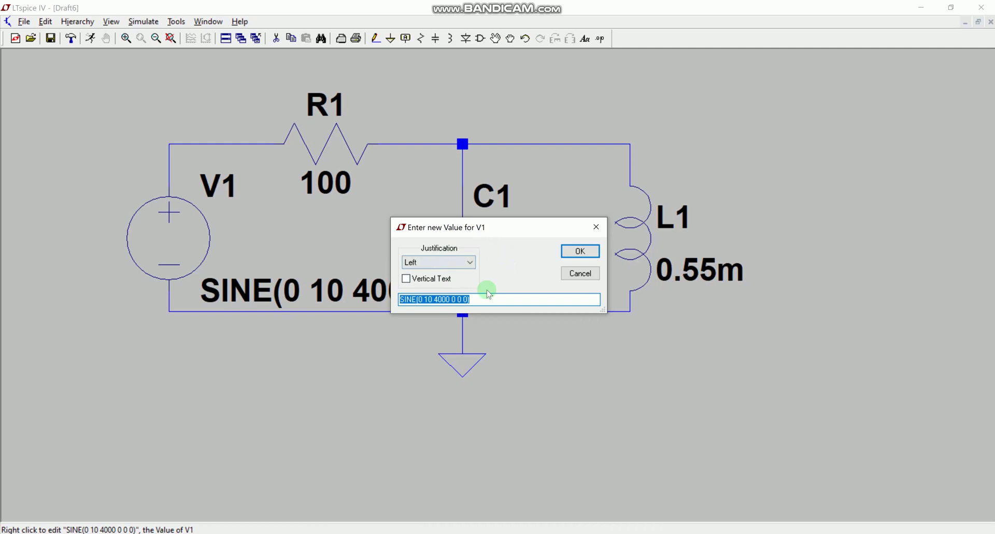
pyautogui.click(462, 299)
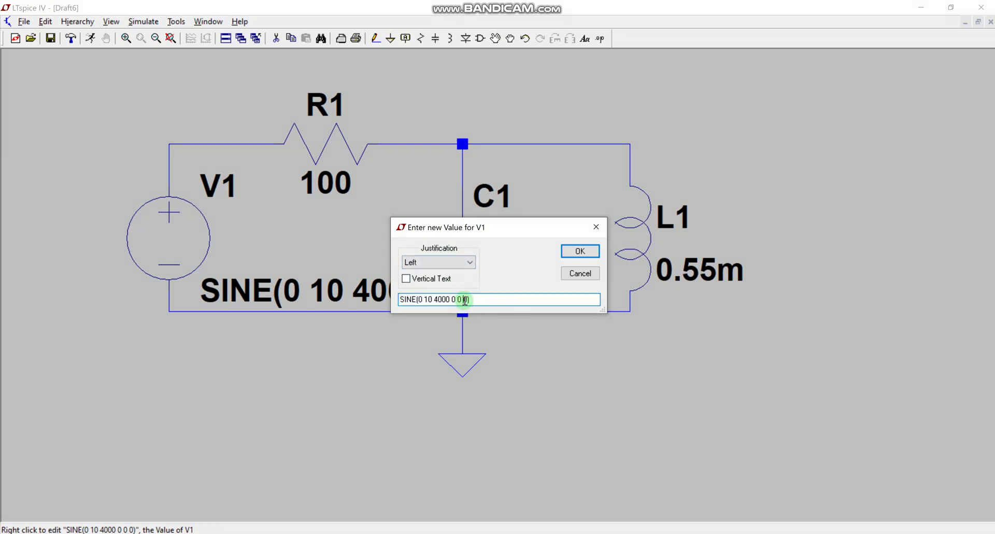
pyautogui.write('3')
pyautogui.click(447, 299)
pyautogui.click(425, 299)
pyautogui.press('Delete')
pyautogui.press('Delete')
pyautogui.write('2.5')
pyautogui.click(587, 251)
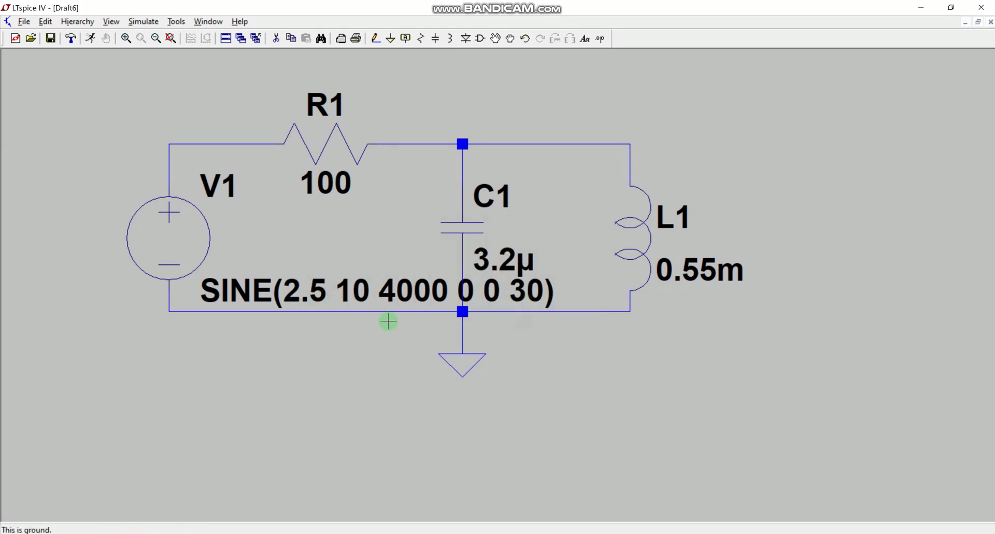
# Edit V1's value text to SINE(0 10 4k 0 0 0), with zero offset and phase and the frequency written as 4k.
pyautogui.rightClick(403, 296)
pyautogui.click(469, 299)
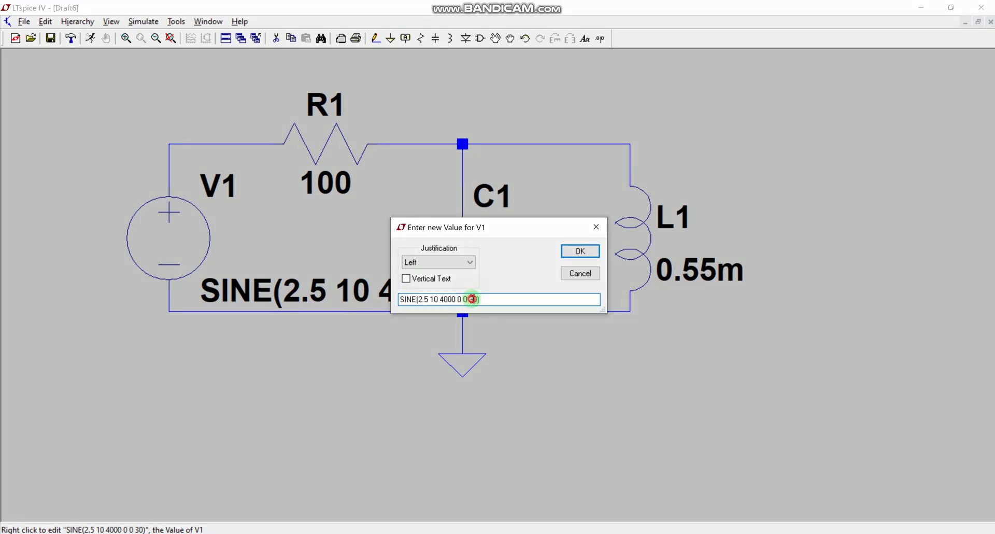
pyautogui.press('Delete')
pyautogui.press('Delete')
pyautogui.press('BackSpace')
pyautogui.press('BackSpace')
pyautogui.press('BackSpace')
pyautogui.write('0')
pyautogui.click(450, 299)
pyautogui.press('BackSpace')
pyautogui.press('BackSpace')
pyautogui.press('BackSpace')
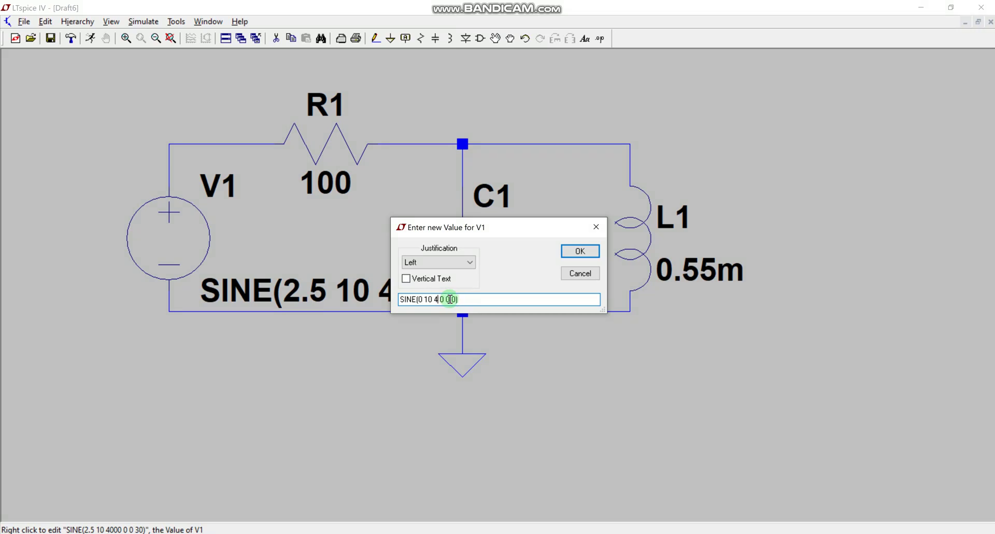
pyautogui.write('k')
pyautogui.click(576, 251)
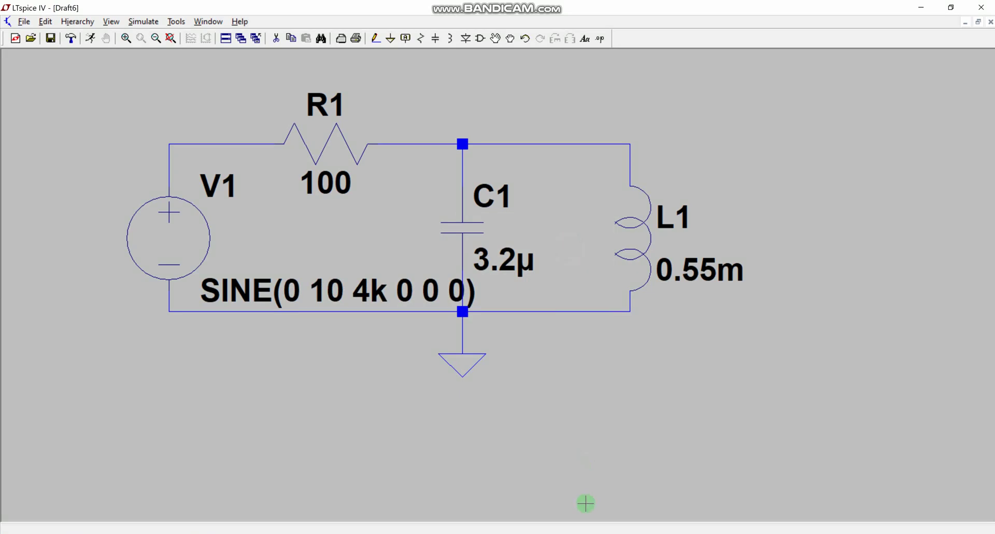
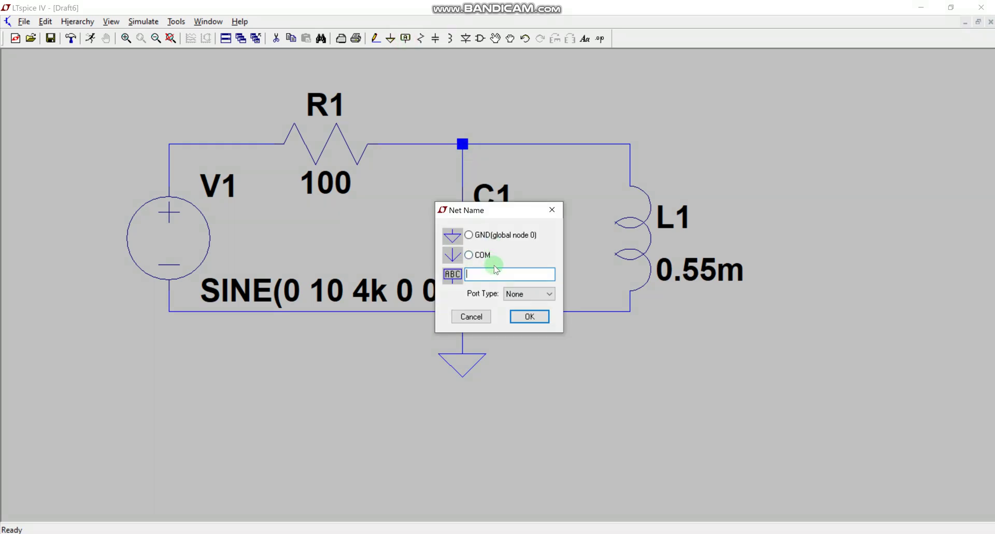
# Label the net at the corner between voltage source V1 and resistor R1 as V0.
pyautogui.write('V0')
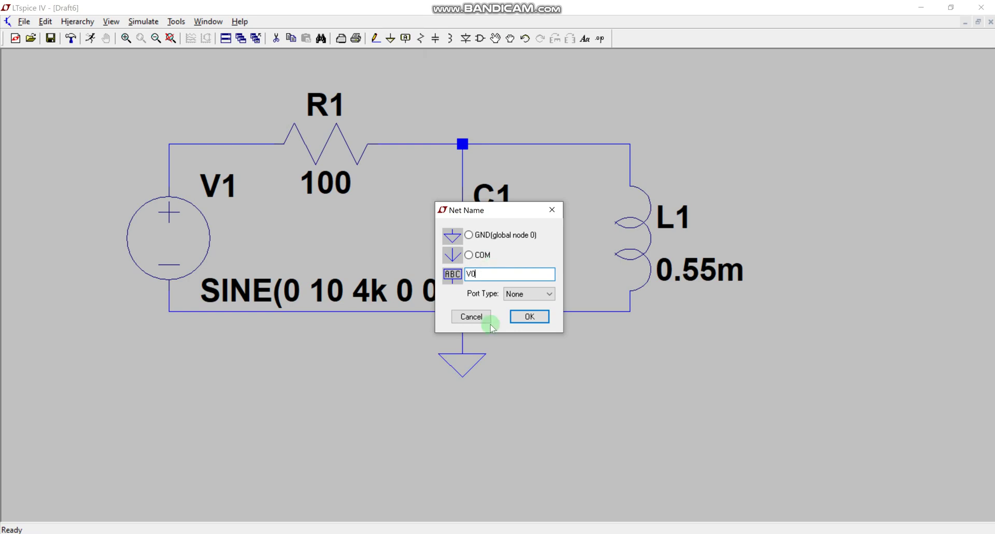
pyautogui.click(522, 316)
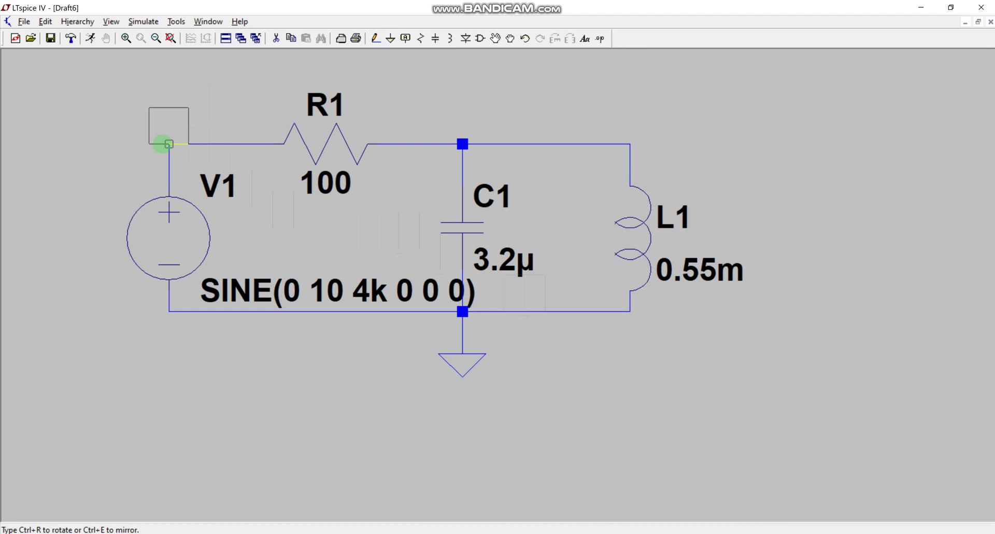
pyautogui.click(169, 144)
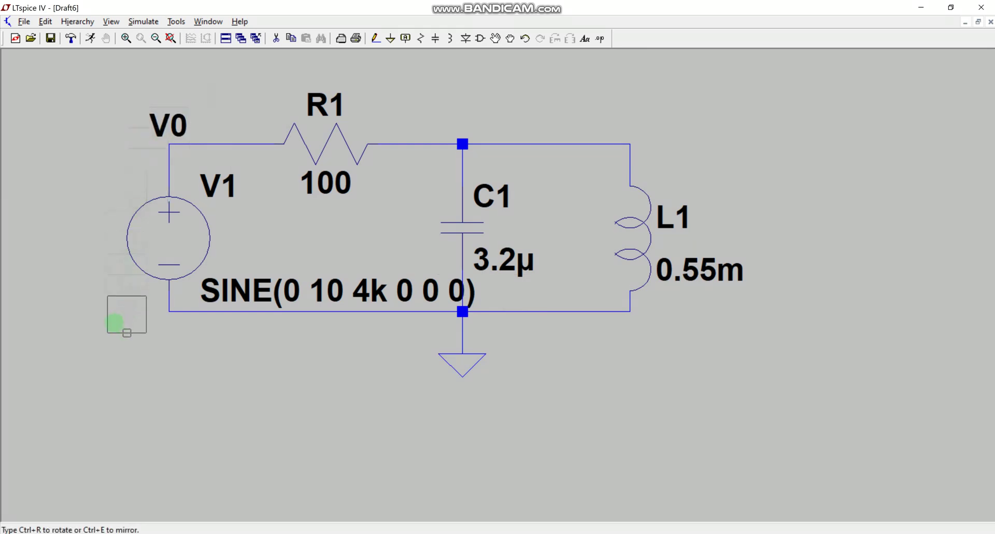
pyautogui.rightClick(88, 372)
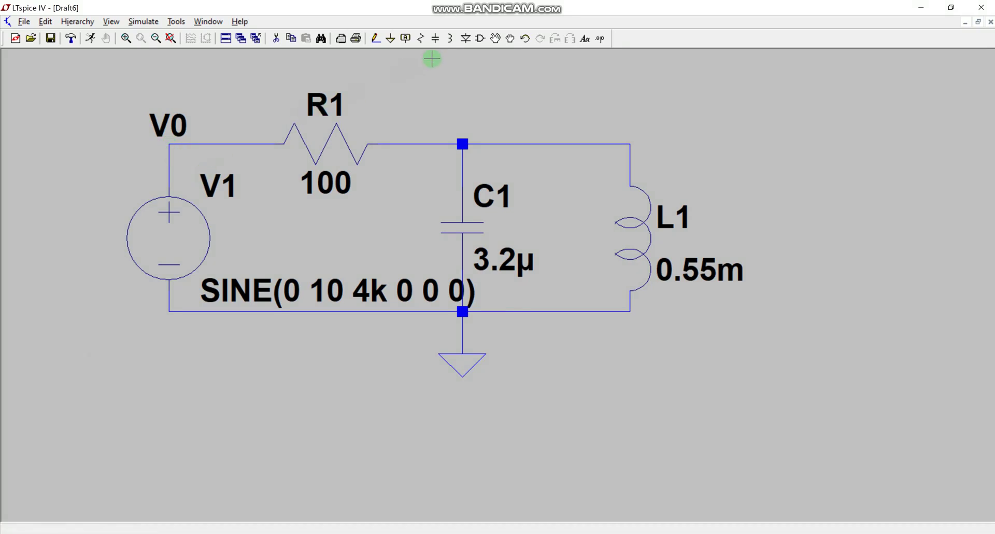
# Label the net at the junction of R1, C1 and L1 as V01.
pyautogui.click(405, 39)
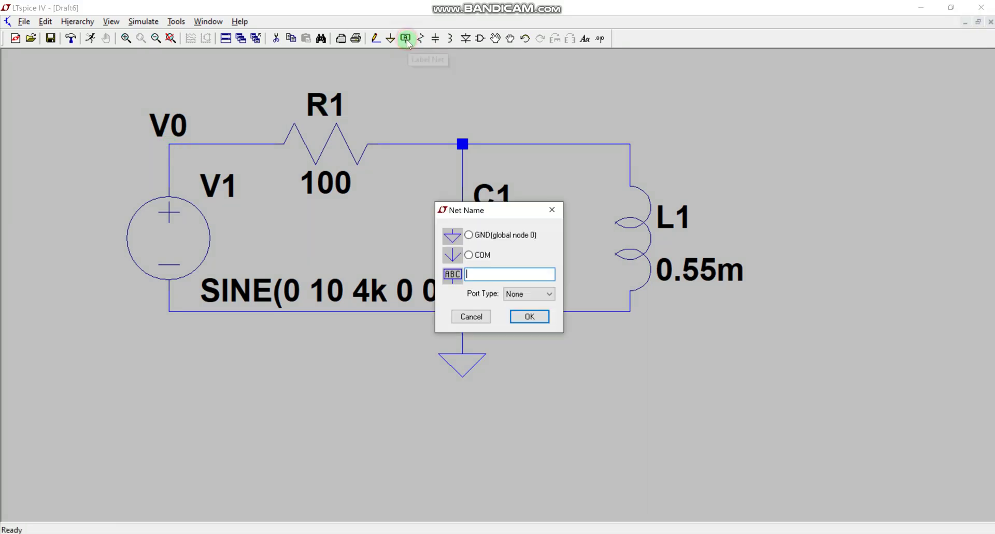
pyautogui.write('V01')
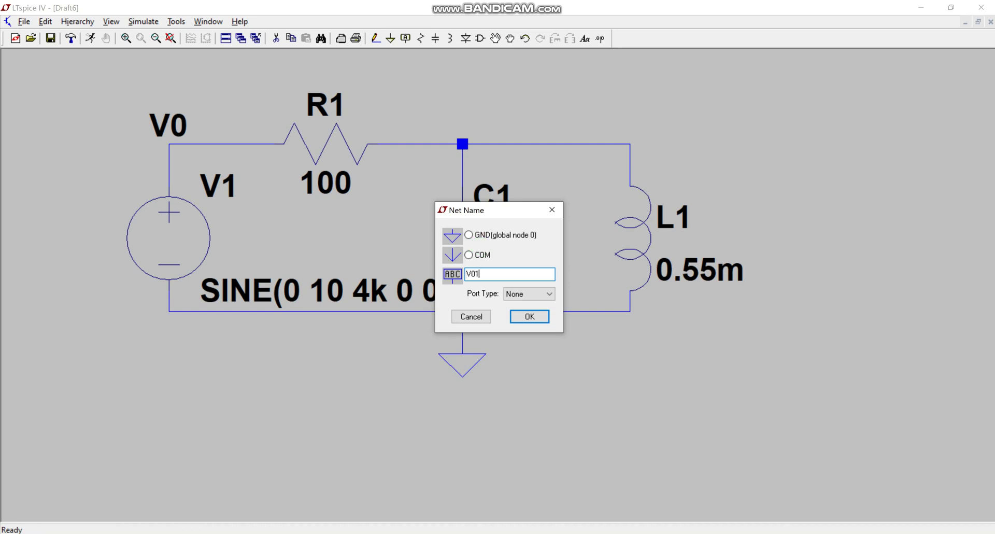
pyautogui.click(528, 316)
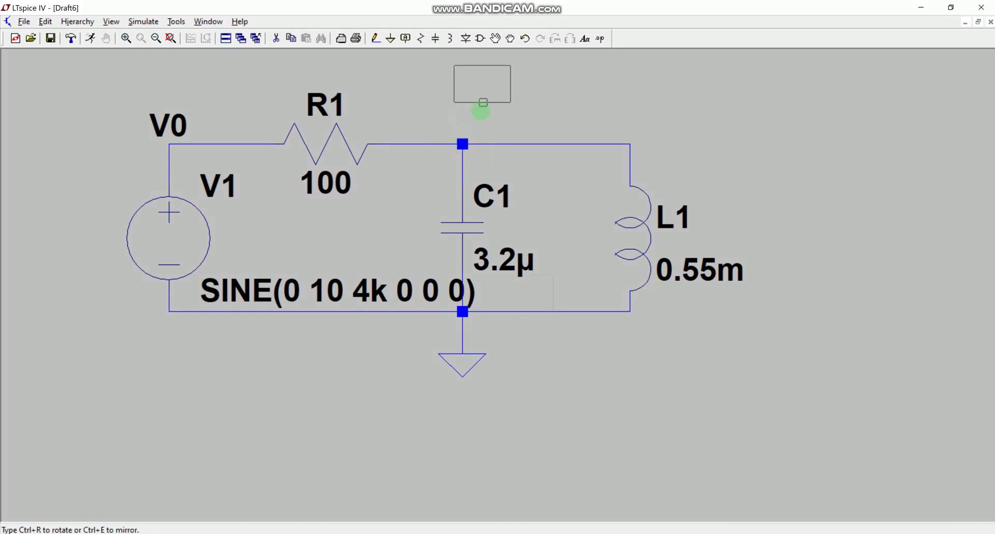
pyautogui.click(463, 145)
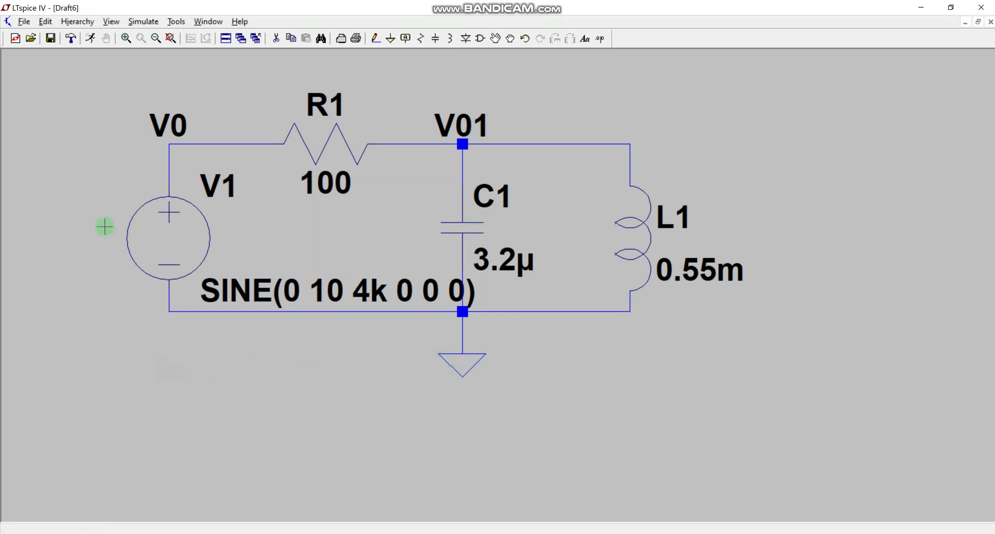
# Show the circuit's SPICE netlist and move its window clear of the schematic.
pyautogui.click(113, 22)
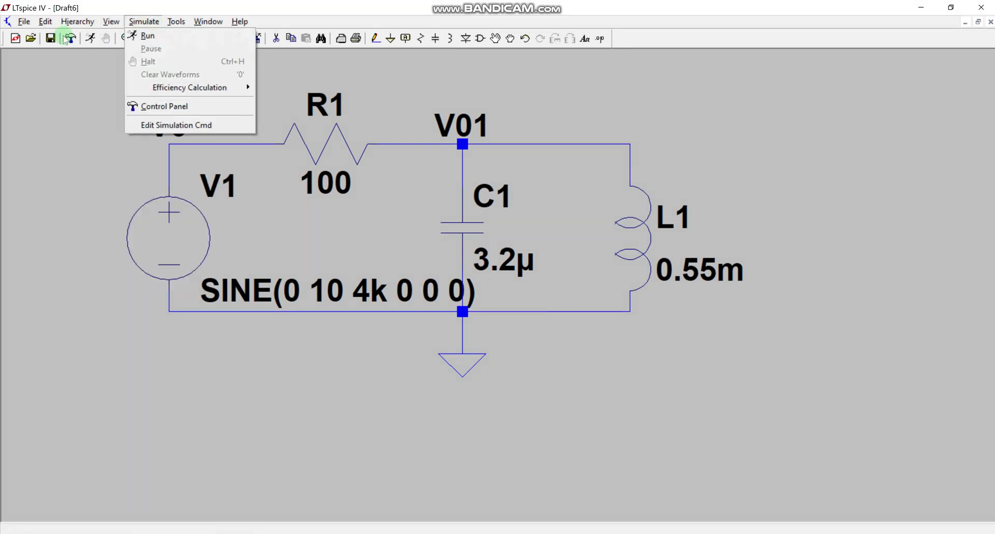
pyautogui.moveTo(102, 26)
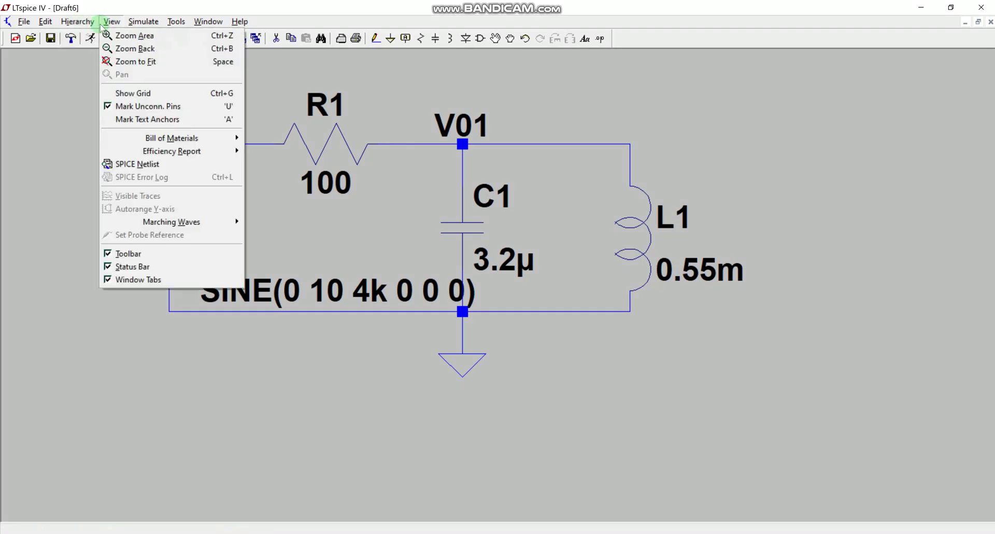
pyautogui.click(148, 165)
pyautogui.moveTo(577, 149); pyautogui.dragTo(941, 110)
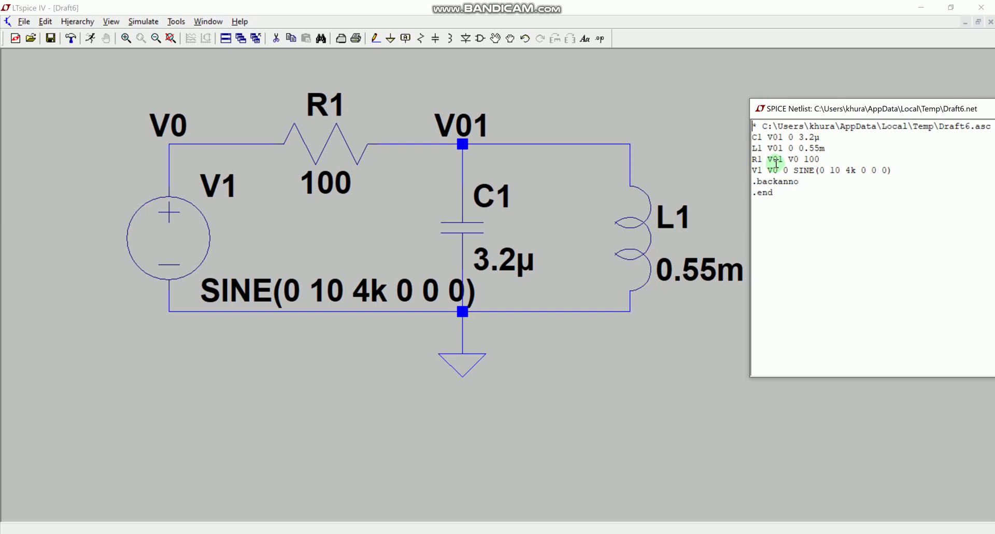
# Compare the two node names on R1's netlist line with the resistor's connections in the schematic.
pyautogui.doubleClick(776, 160)
pyautogui.moveTo(797, 161); pyautogui.dragTo(789, 162)
pyautogui.click(488, 167)
pyautogui.click(326, 180)
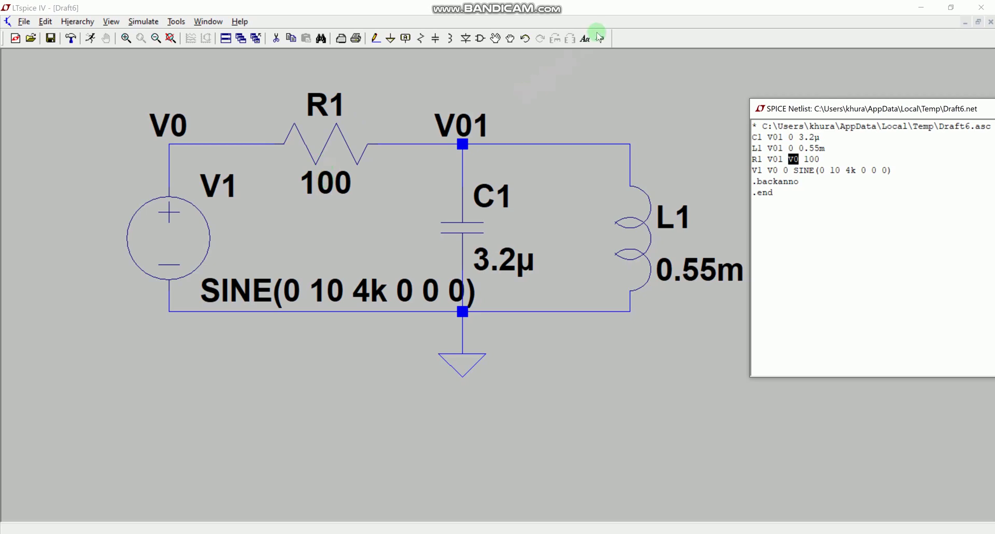
pyautogui.click(300, 145)
pyautogui.click(844, 222)
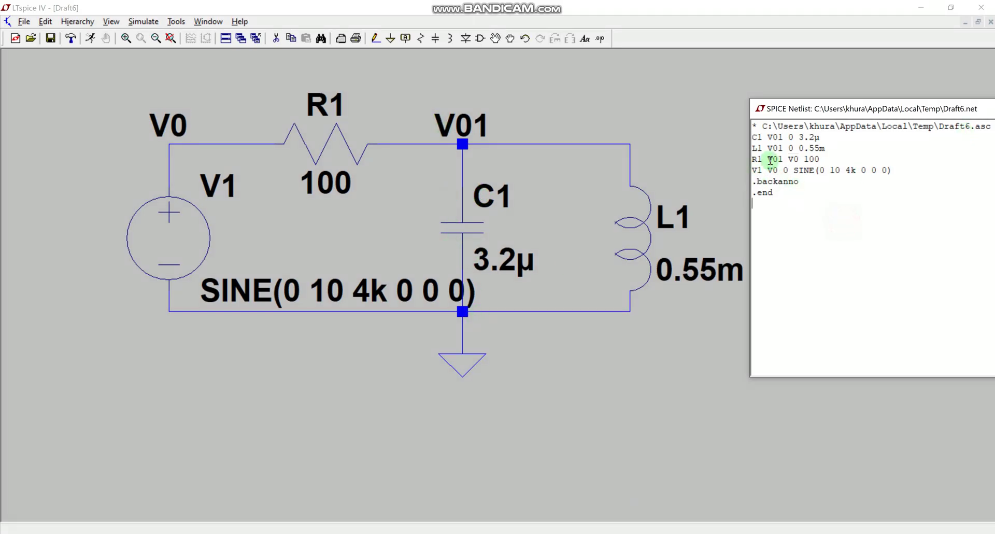
# Examine the node connections of C1, L1 and V1 in the netlist, and recheck R1's line.
pyautogui.moveTo(765, 137); pyautogui.dragTo(792, 137)
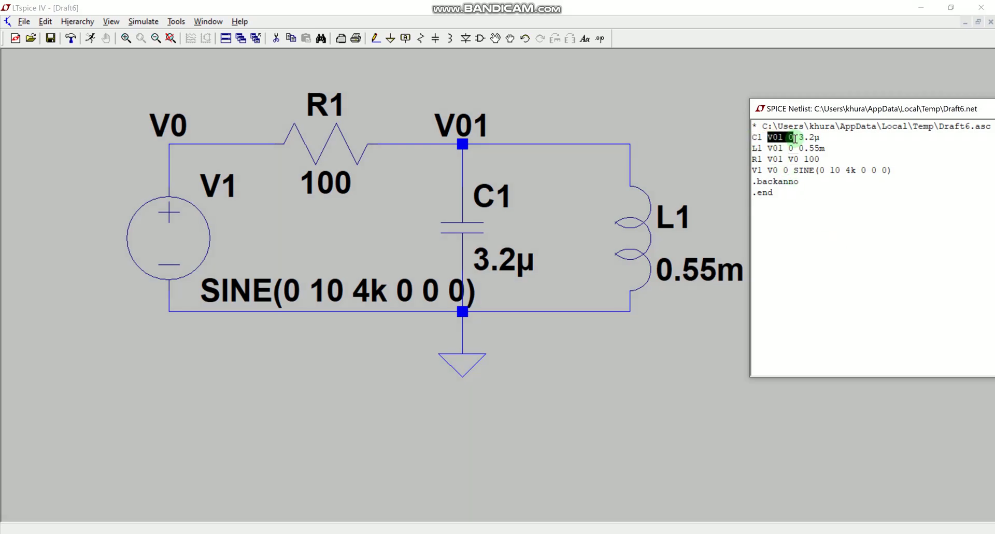
pyautogui.click(829, 244)
pyautogui.click(535, 256)
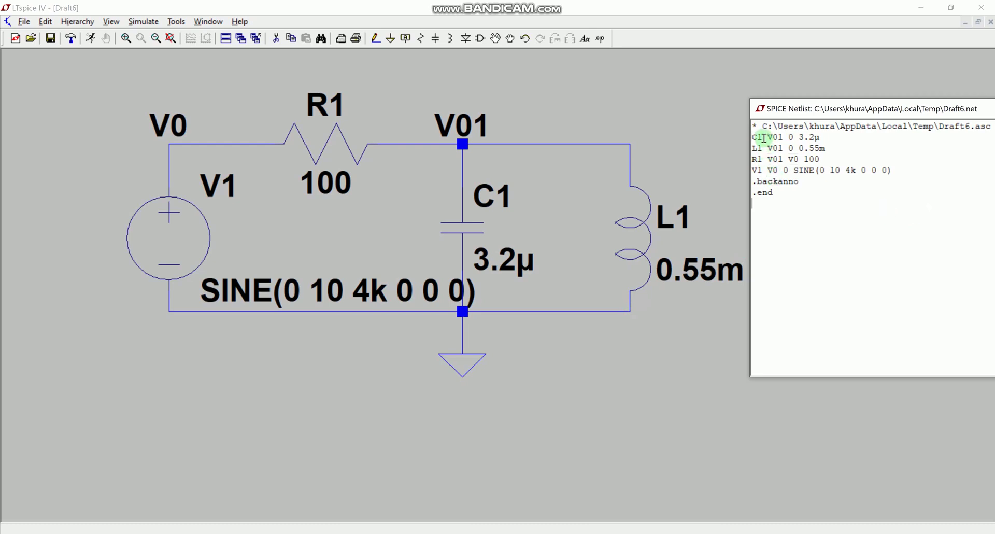
pyautogui.moveTo(768, 149); pyautogui.dragTo(793, 149)
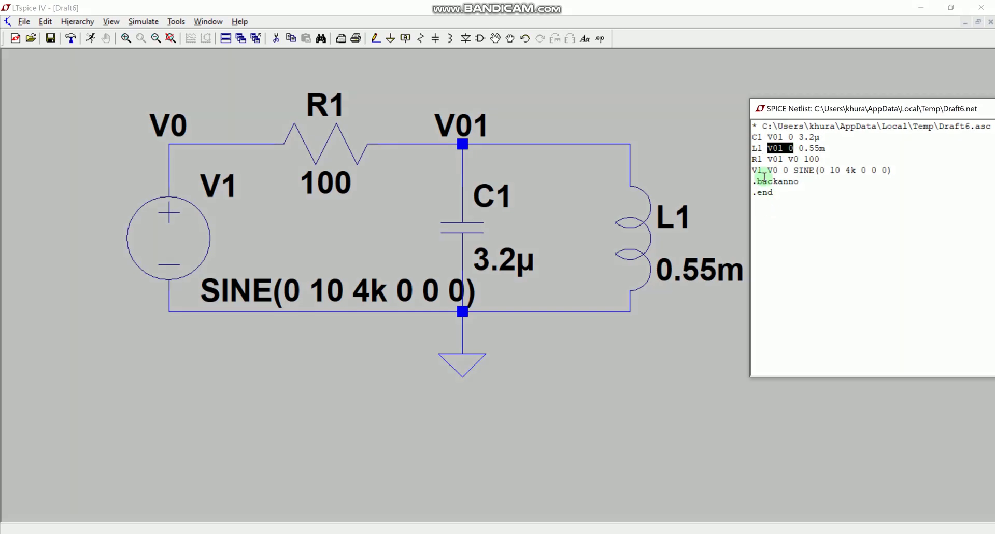
pyautogui.click(797, 217)
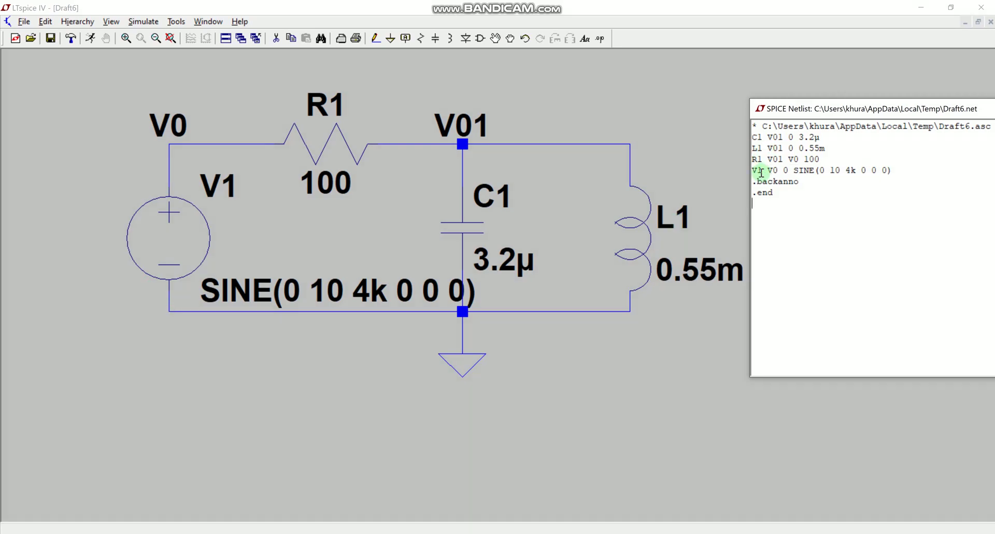
pyautogui.moveTo(752, 170); pyautogui.dragTo(789, 172)
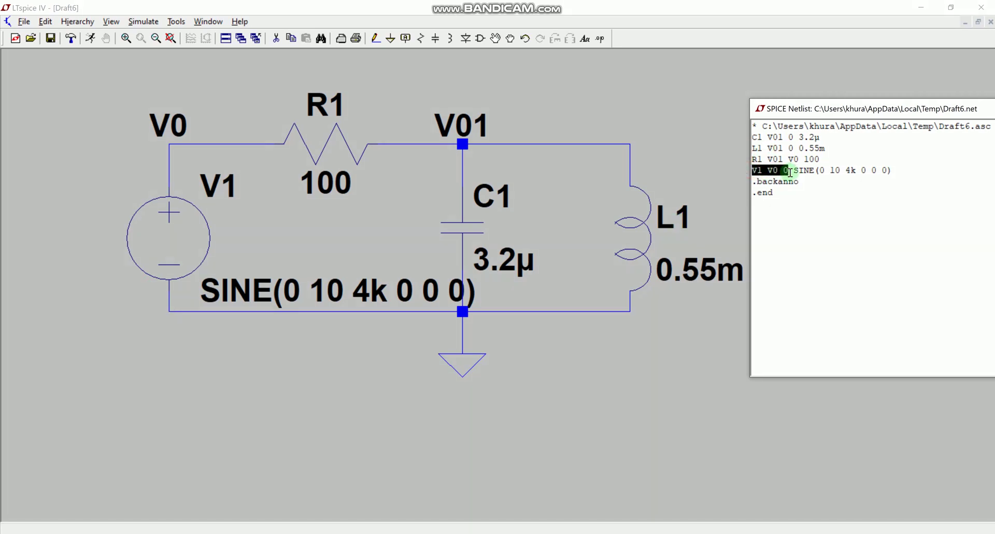
pyautogui.click(879, 253)
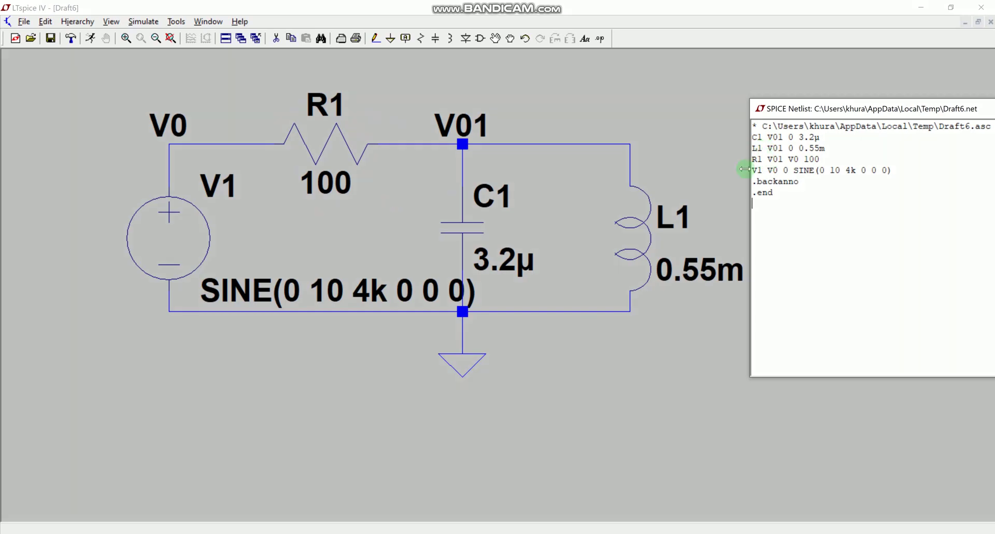
pyautogui.moveTo(753, 162); pyautogui.dragTo(801, 160)
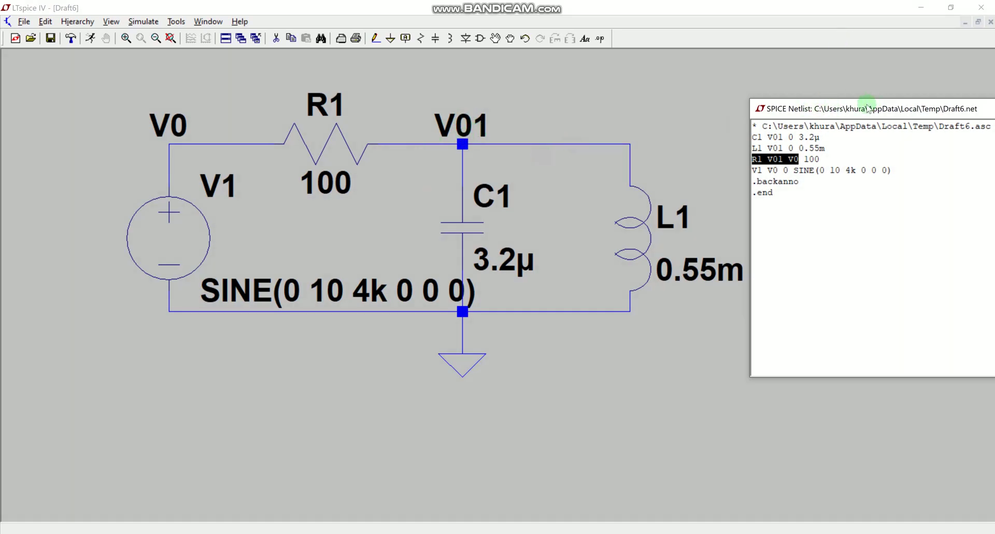
# Close the netlist and mirror resistor R1 horizontally, placing it back between nodes V0 and V01.
pyautogui.moveTo(860, 109); pyautogui.dragTo(627, 152)
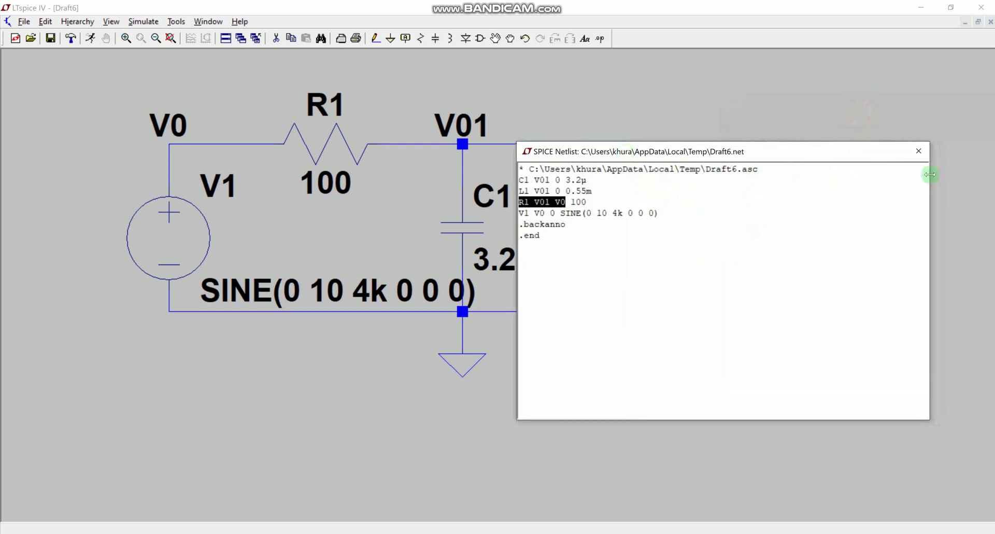
pyautogui.click(918, 150)
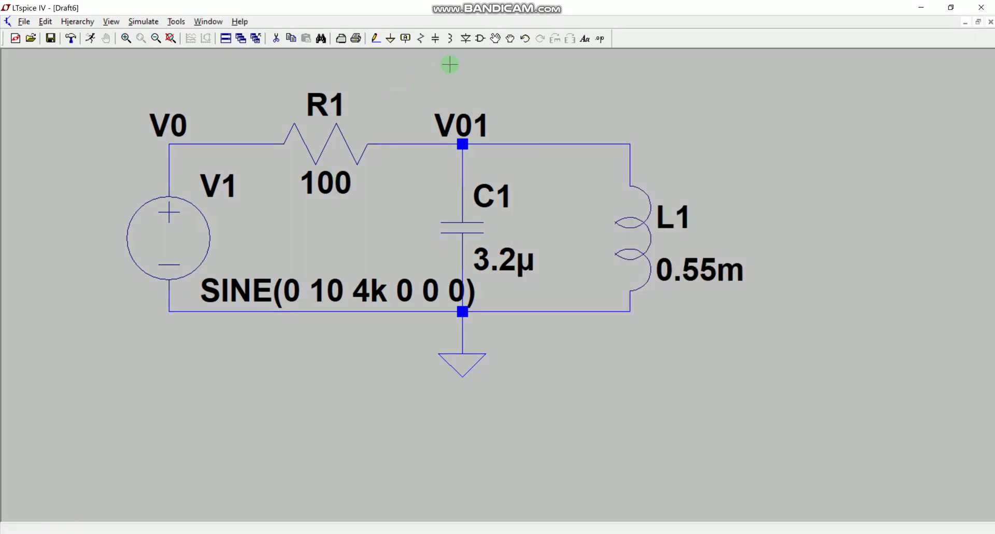
pyautogui.click(507, 41)
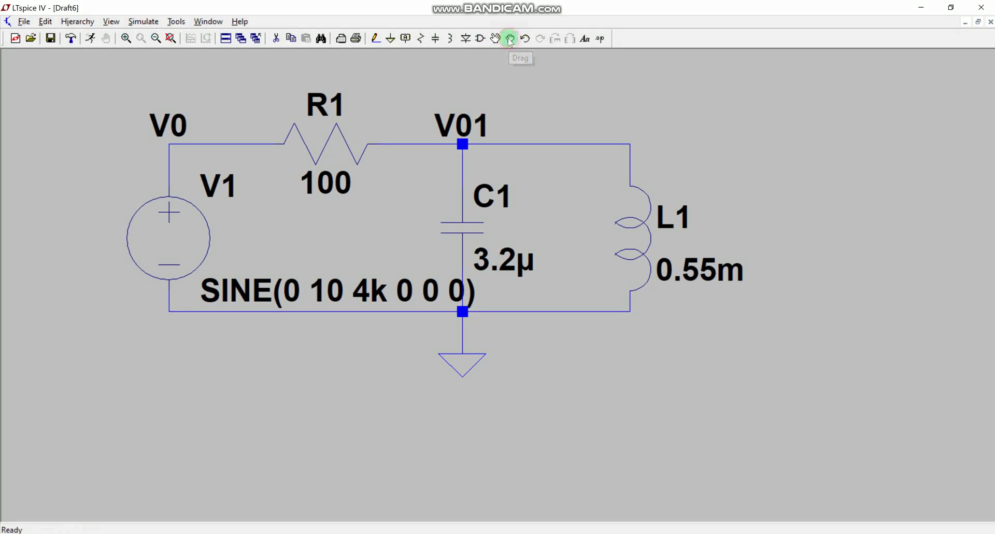
pyautogui.click(324, 136)
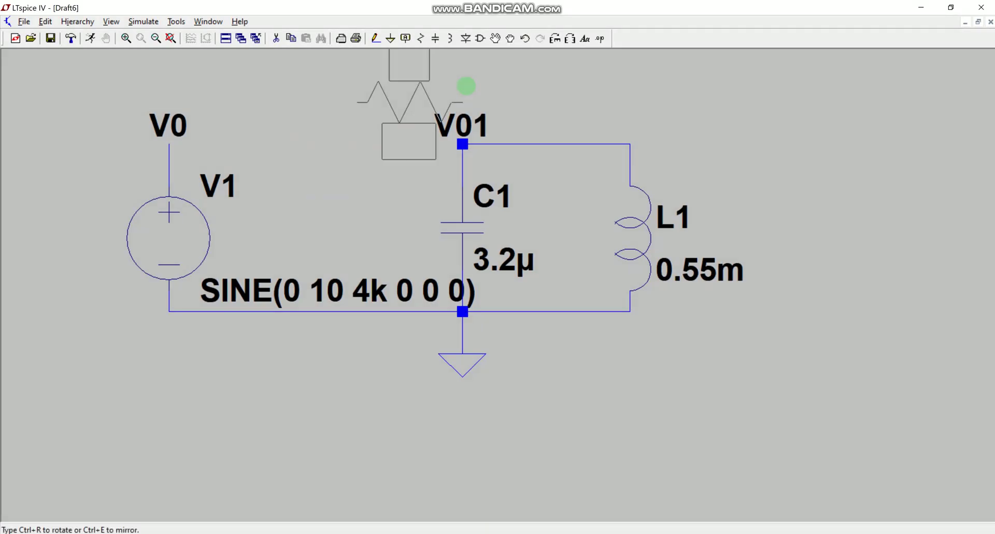
pyautogui.click(570, 39)
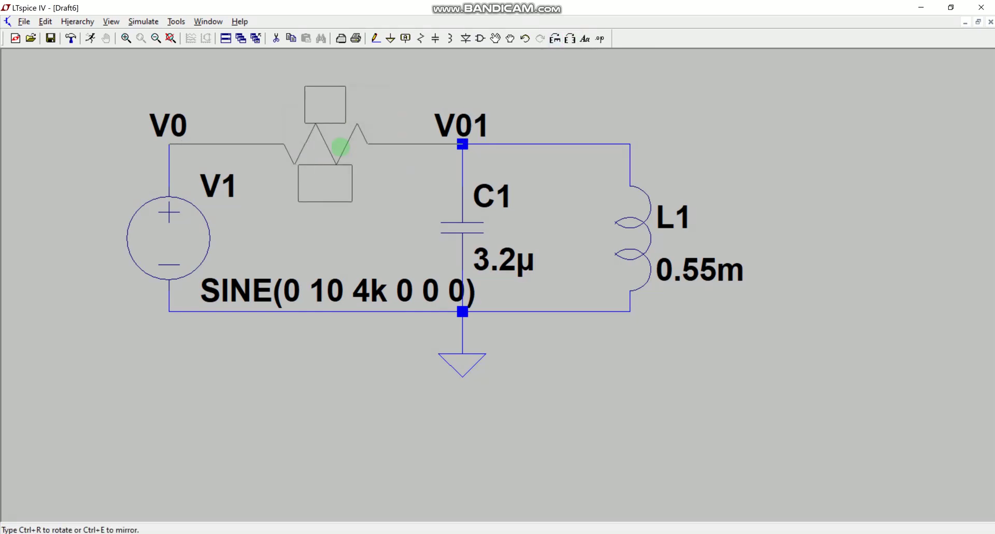
pyautogui.click(340, 147)
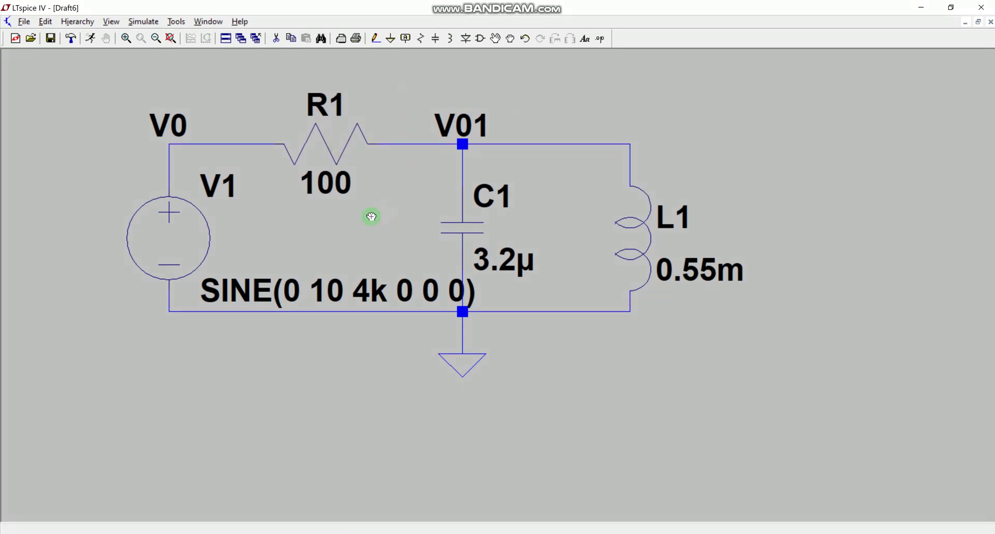
# Reopen the SPICE netlist, check the node order on R1's line against the mirrored resistor, and close the netlist.
pyautogui.click(111, 21)
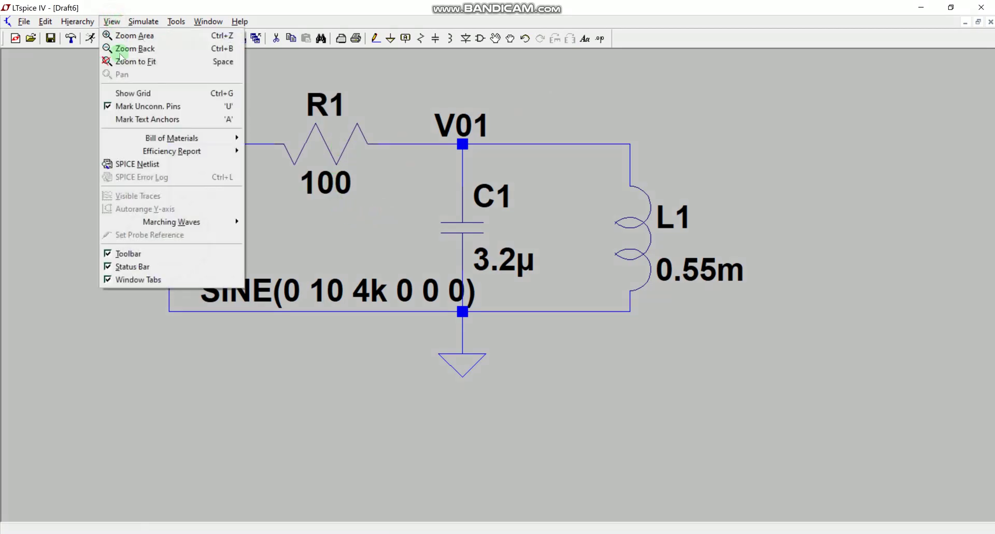
pyautogui.click(148, 165)
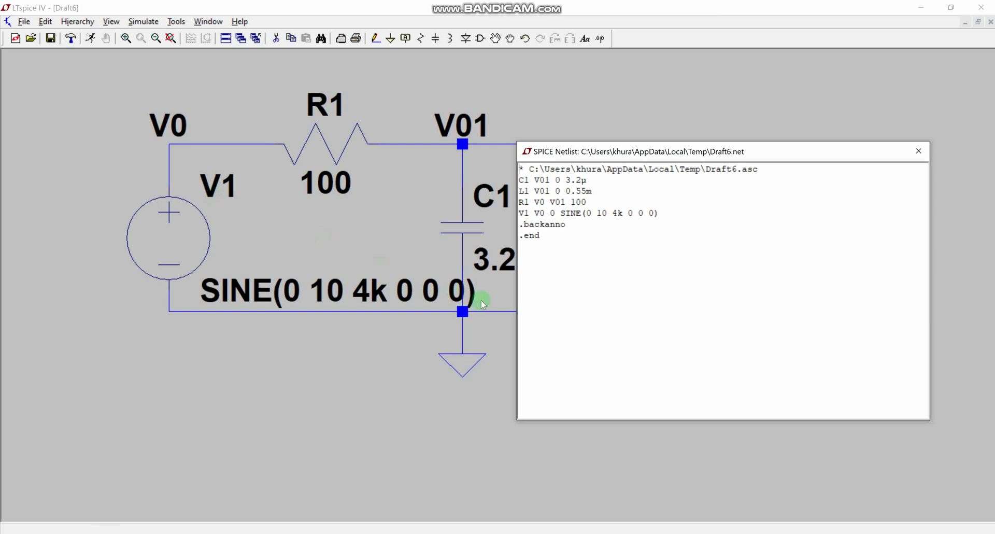
pyautogui.moveTo(607, 158); pyautogui.dragTo(852, 121)
pyautogui.moveTo(761, 168); pyautogui.dragTo(785, 167)
pyautogui.click(784, 169)
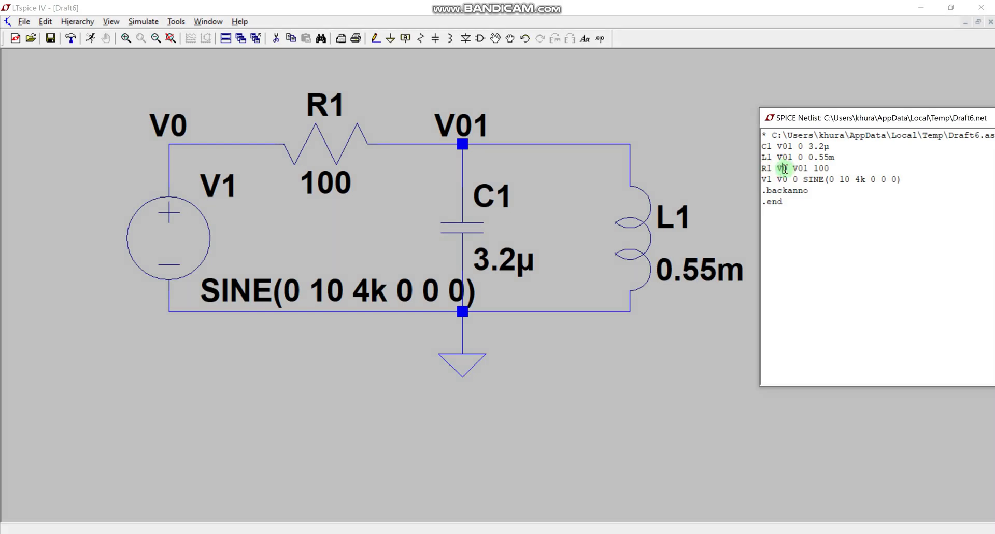
pyautogui.moveTo(793, 168); pyautogui.dragTo(807, 171)
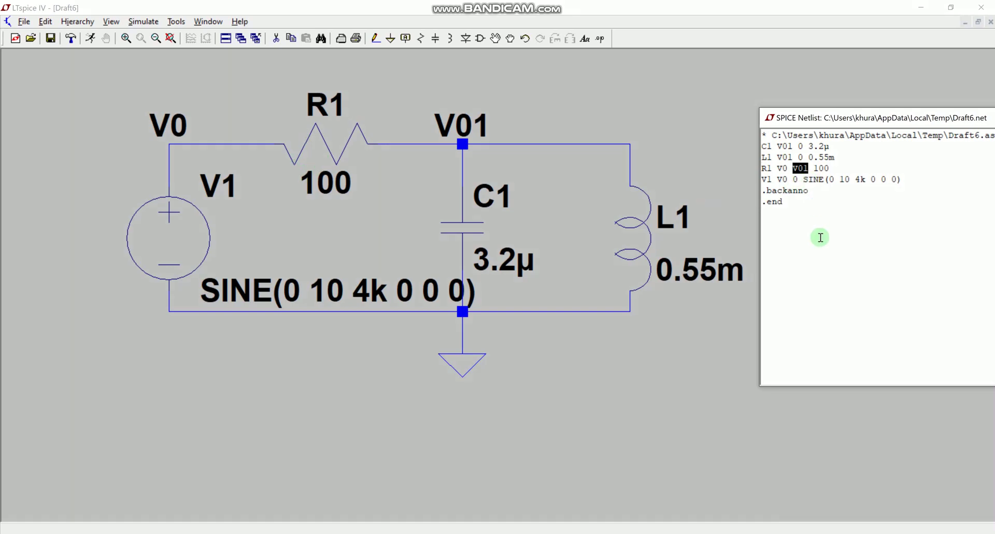
pyautogui.moveTo(843, 119); pyautogui.dragTo(603, 104)
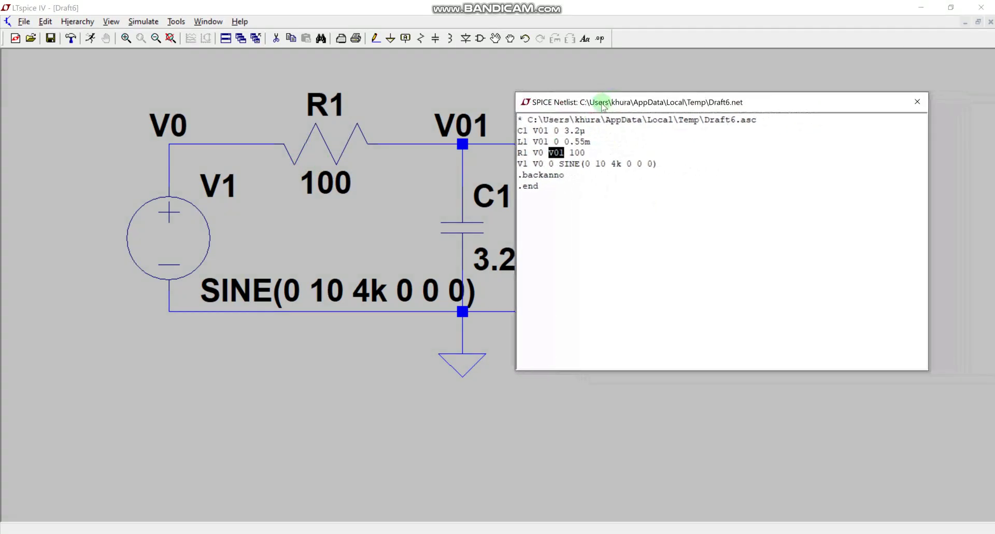
pyautogui.click(917, 102)
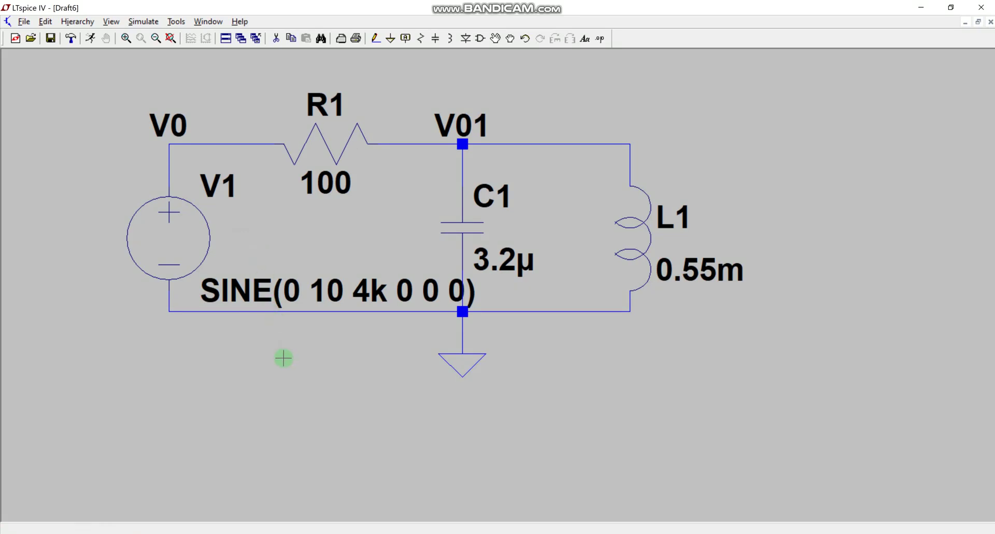
# Run a transient simulation of the circuit with a stop time of 100m.
pyautogui.click(137, 22)
pyautogui.click(143, 36)
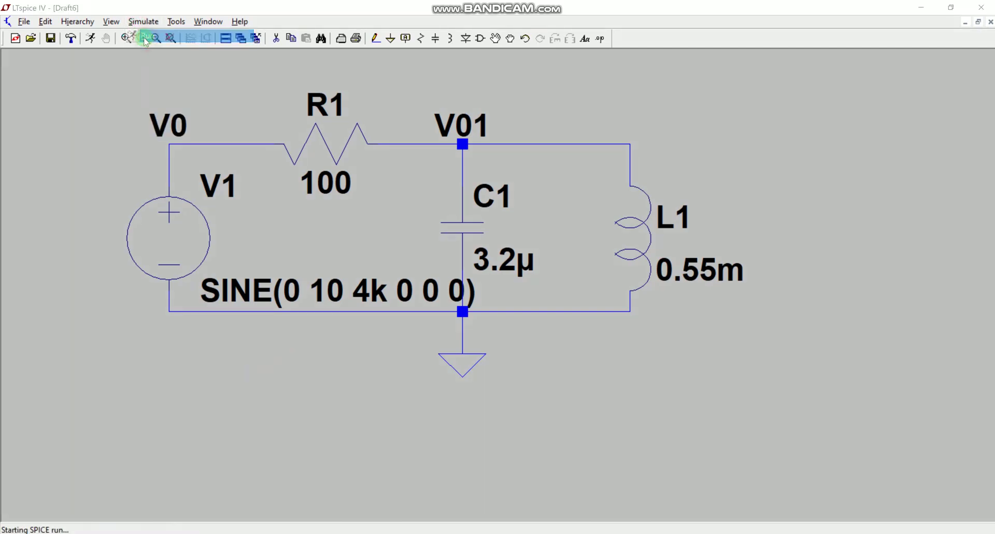
pyautogui.click(529, 209)
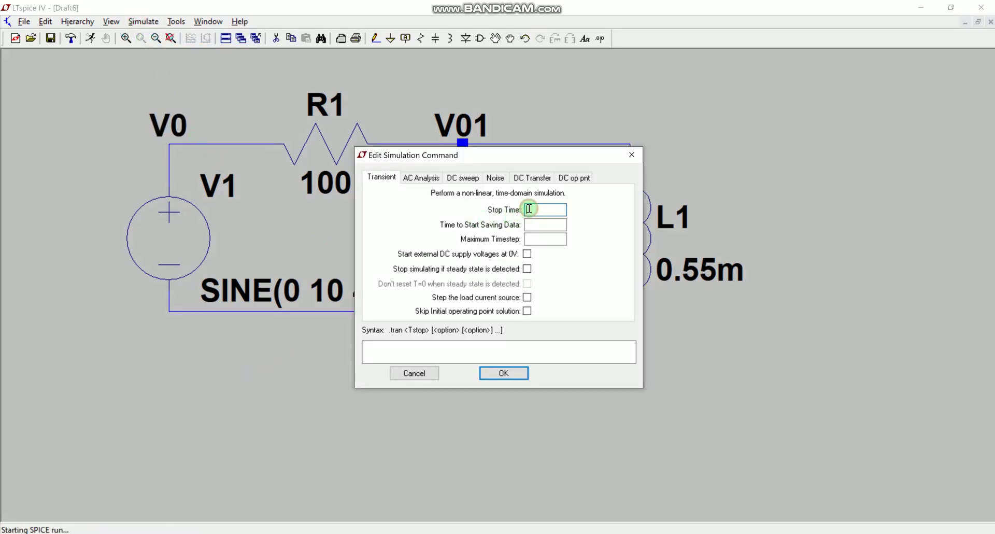
pyautogui.write('100m')
pyautogui.click(488, 373)
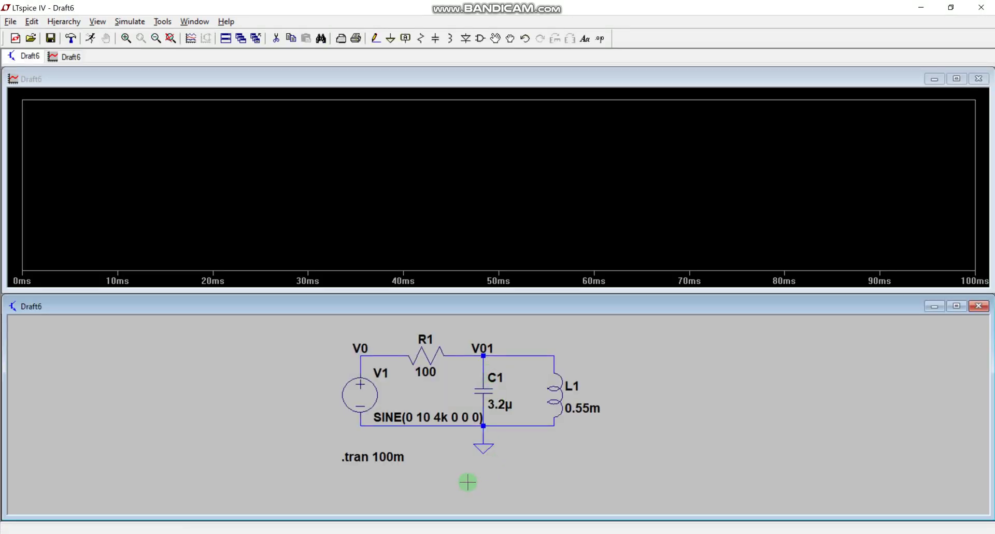
# Plot the V(v01) waveform in the empty simulation plot.
pyautogui.rightClick(322, 136)
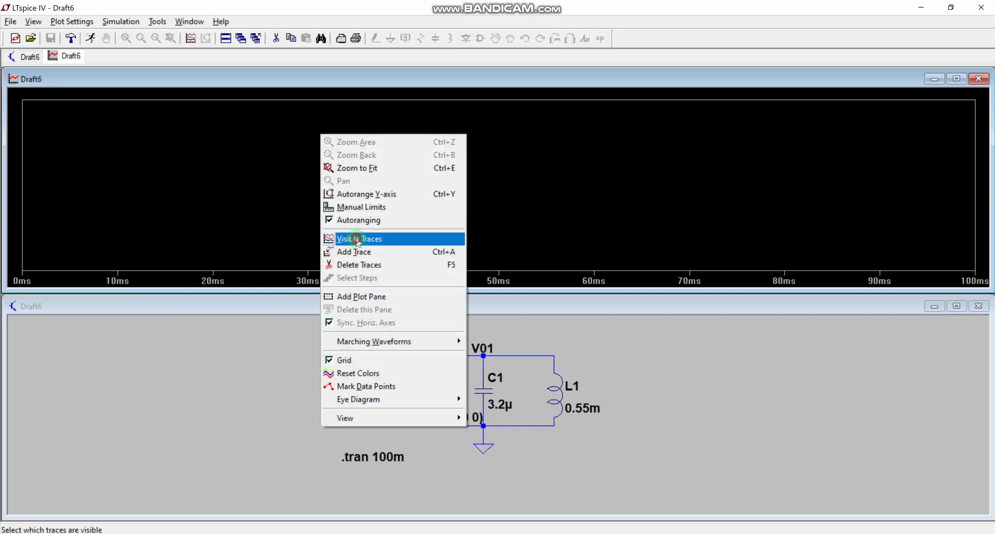
pyautogui.click(358, 240)
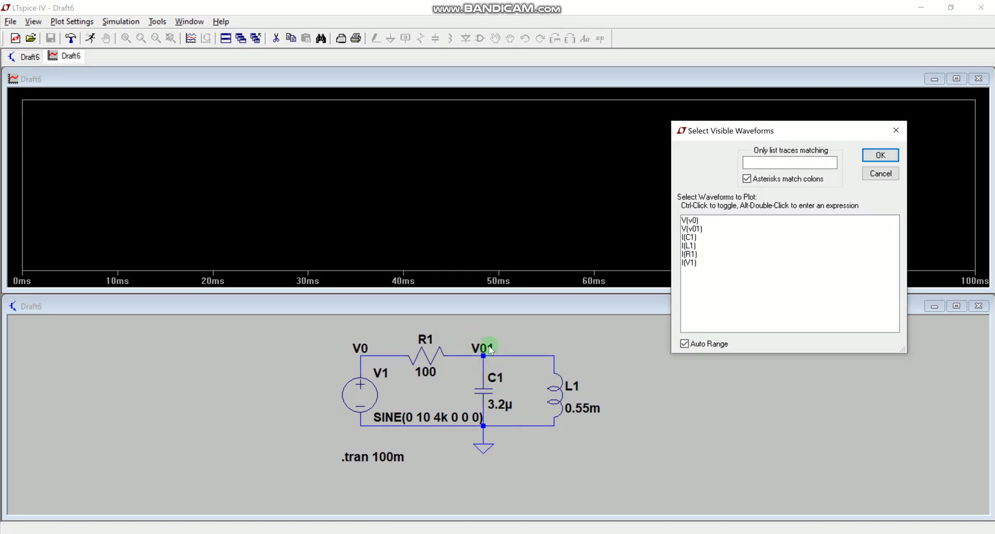
pyautogui.click(694, 228)
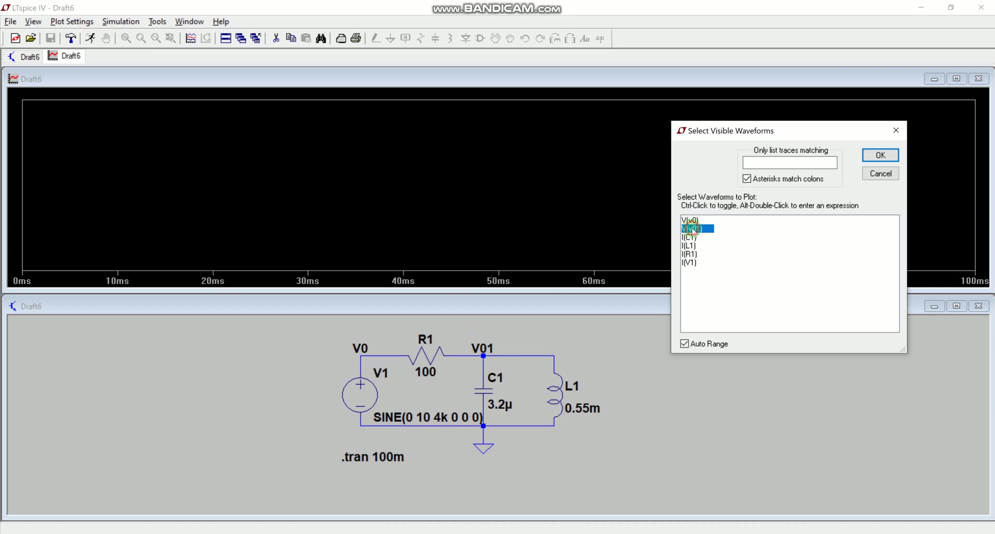
pyautogui.click(879, 155)
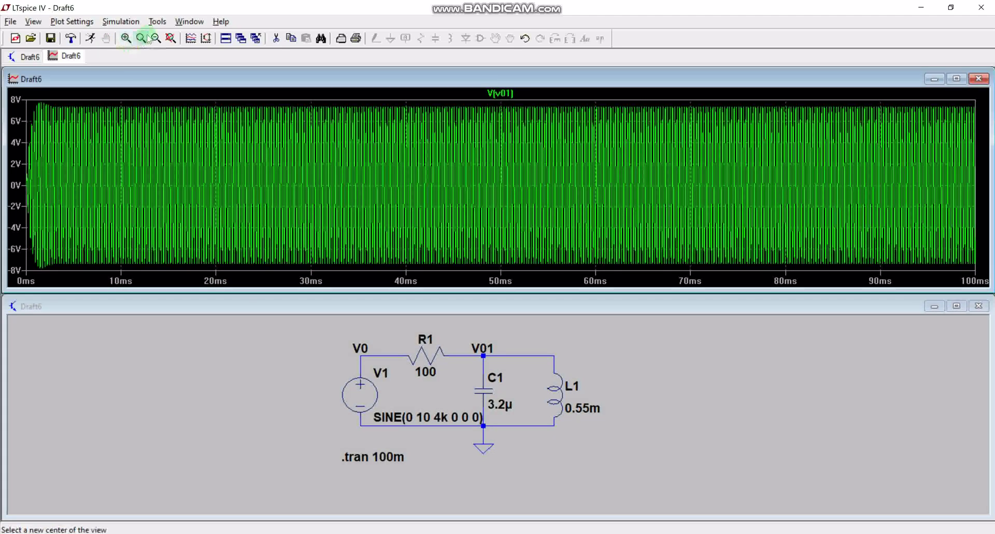
# Zoom in on the start of the V(v01) waveform, from 0 to about 4 ms.
pyautogui.click(126, 38)
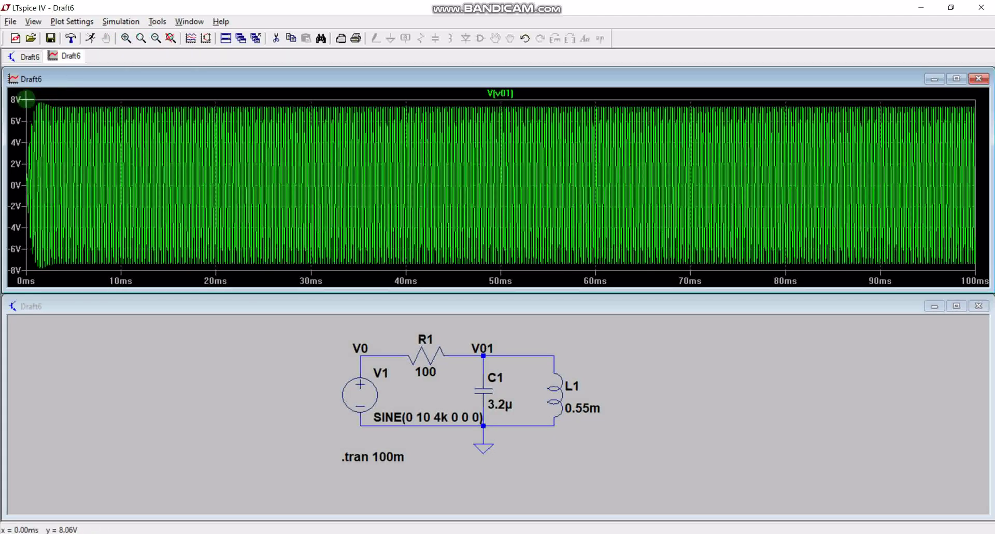
pyautogui.moveTo(27, 101); pyautogui.dragTo(28, 103)
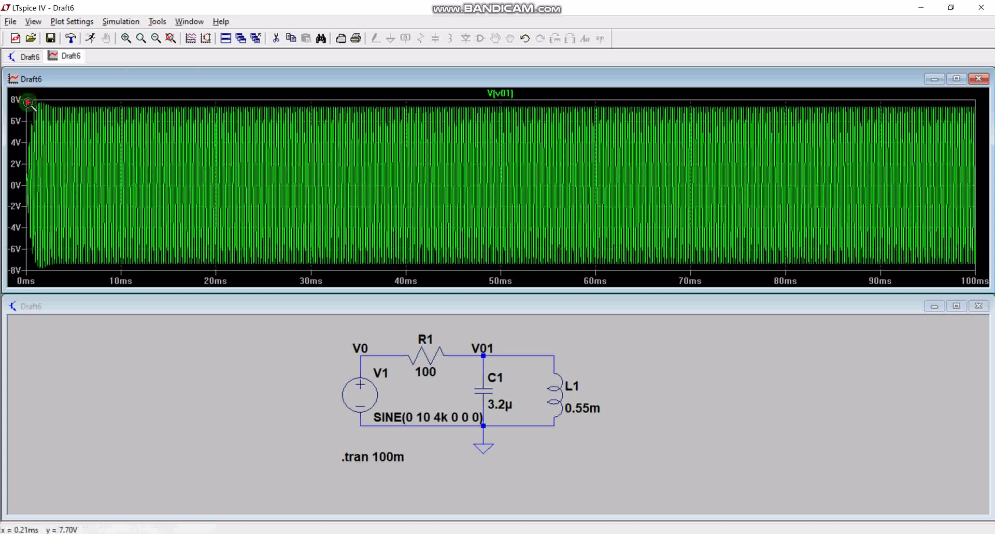
pyautogui.rightClick(174, 108)
pyautogui.click(143, 197)
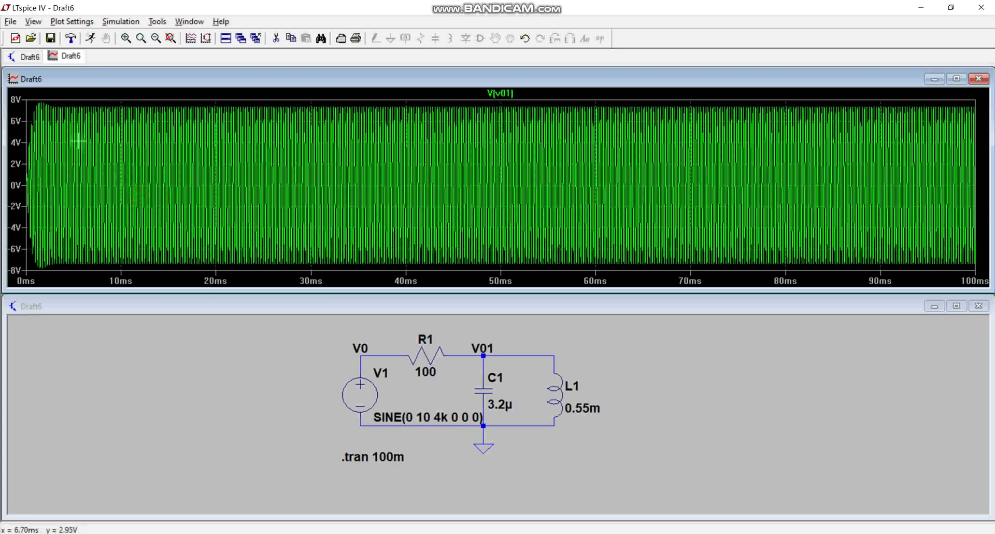
pyautogui.moveTo(27, 100); pyautogui.dragTo(61, 269)
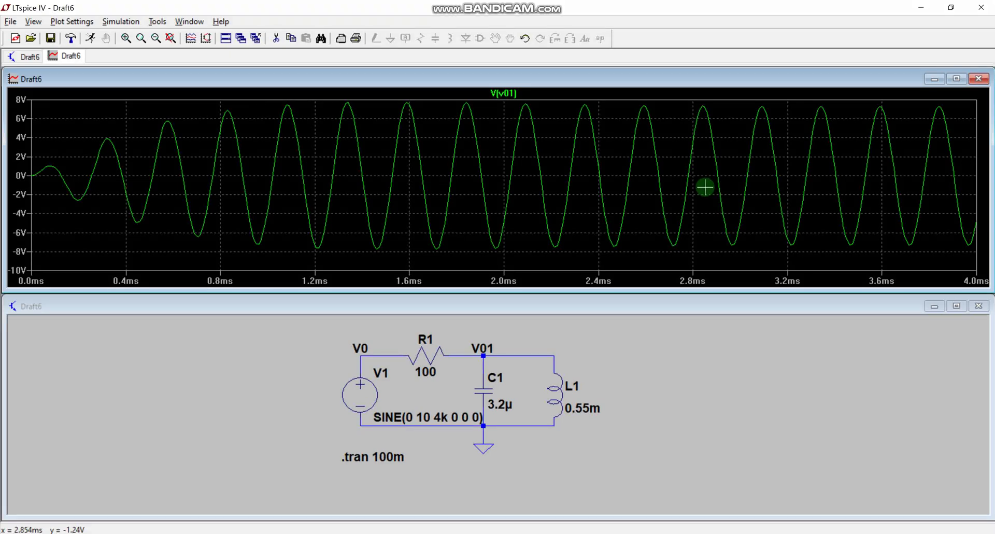
# Fit the whole waveform again, zoom in on about 5 to 10.5 ms, and maximize the plot window.
pyautogui.click(173, 40)
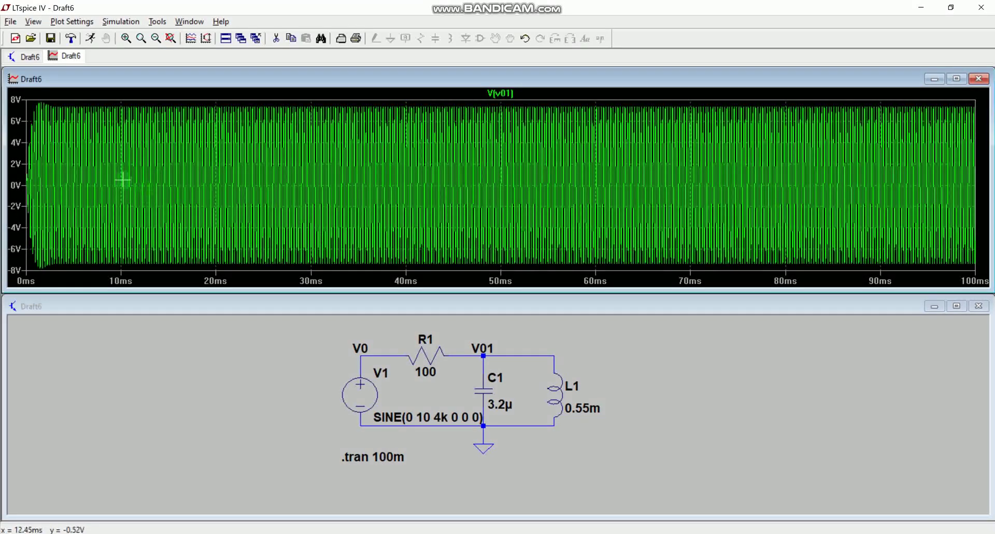
pyautogui.click(82, 97)
pyautogui.moveTo(77, 99); pyautogui.dragTo(123, 279)
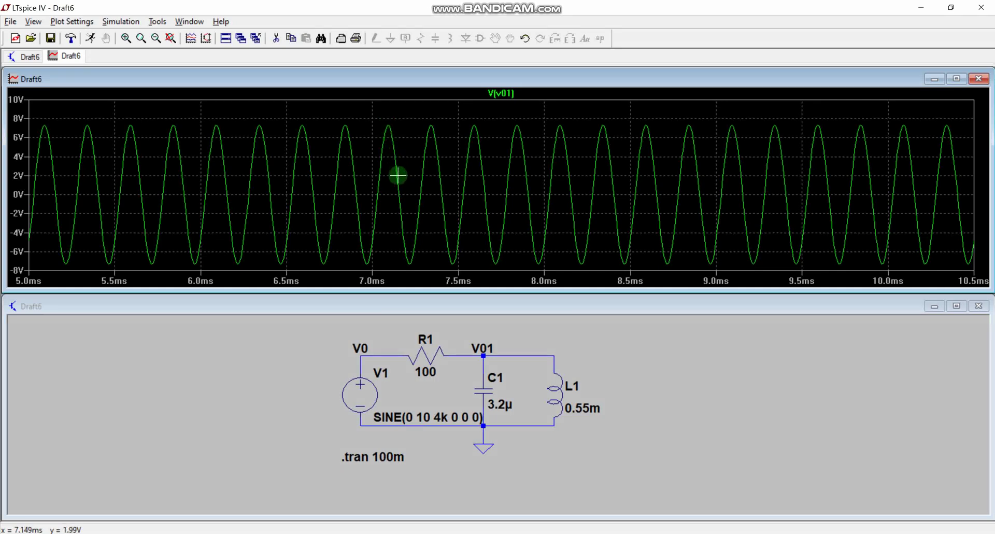
pyautogui.doubleClick(423, 81)
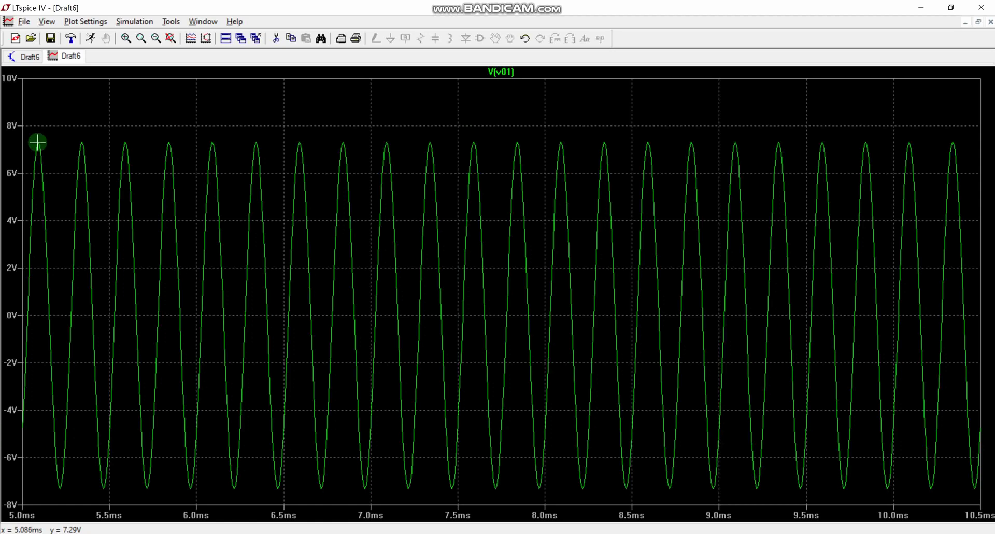
# Add V(v01) to the plot as a second trace.
pyautogui.rightClick(60, 91)
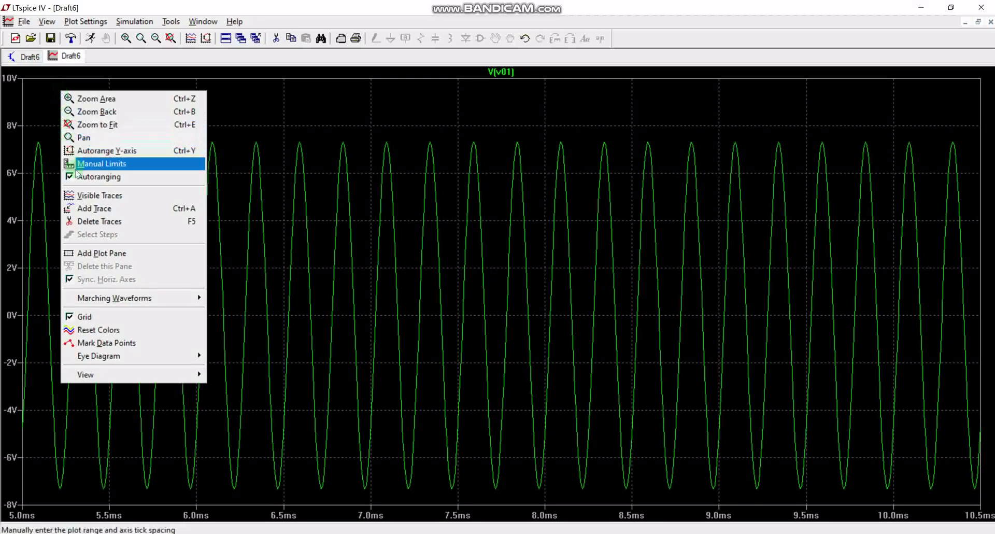
pyautogui.click(82, 208)
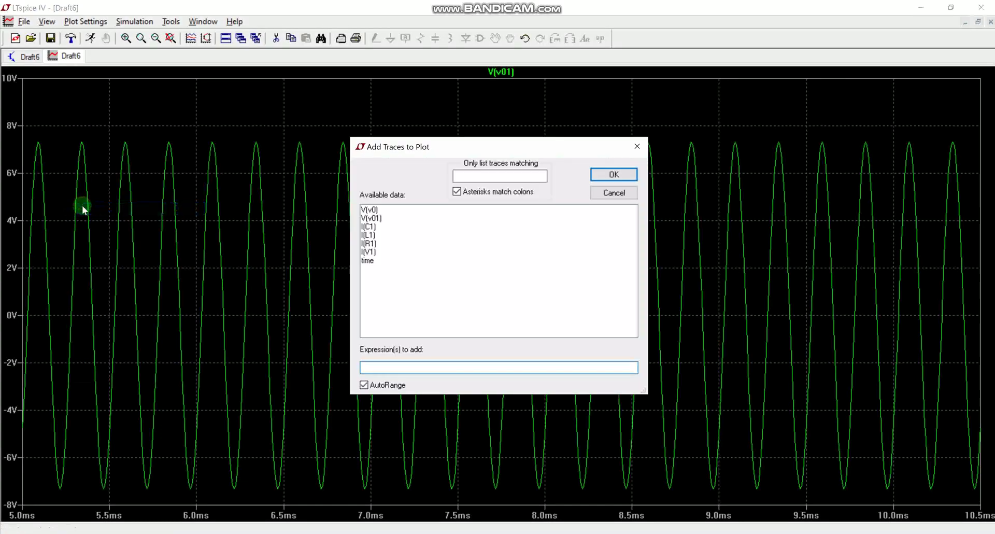
pyautogui.click(377, 218)
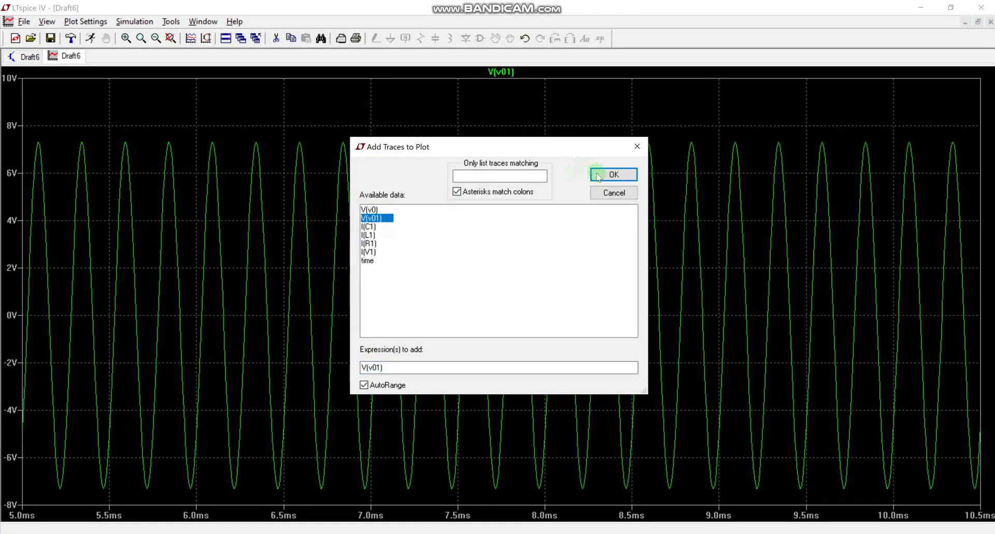
pyautogui.click(614, 174)
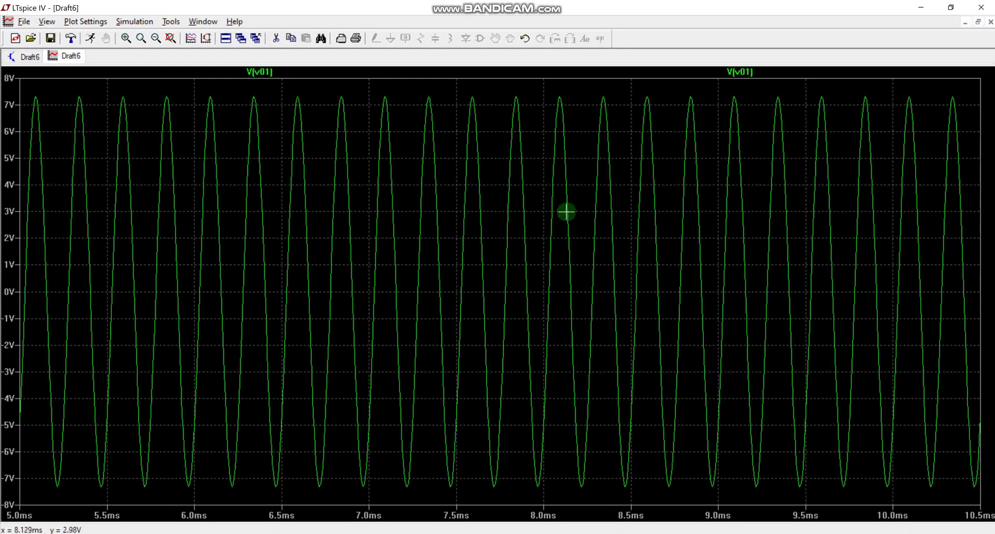
# Check the expressions of both V(v01) traces and delete the duplicate from the plot.
pyautogui.rightClick(267, 74)
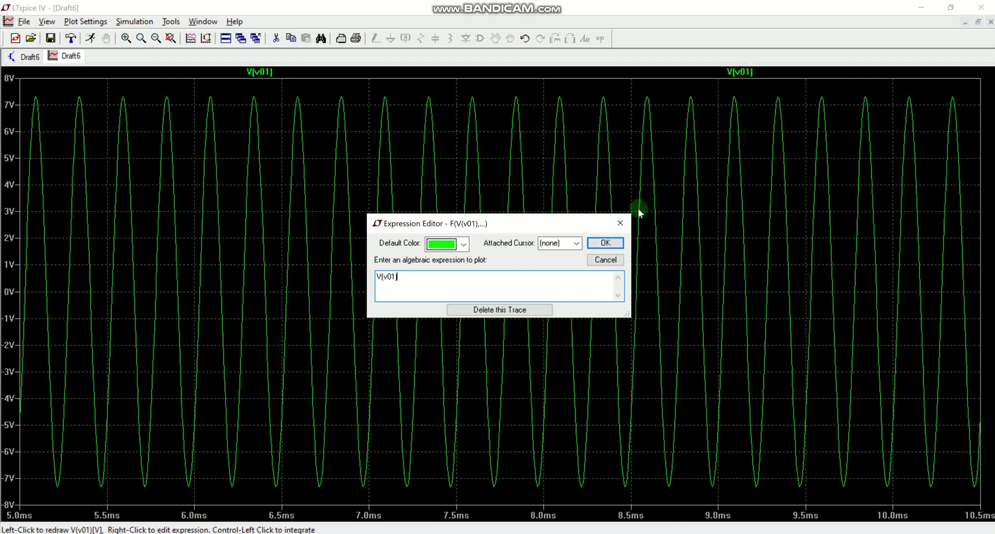
pyautogui.click(620, 223)
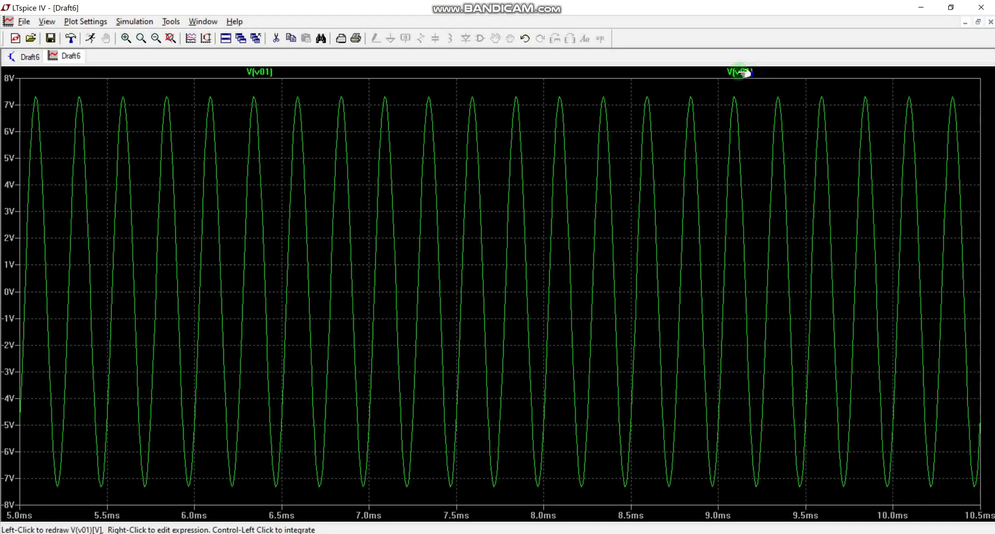
pyautogui.rightClick(742, 73)
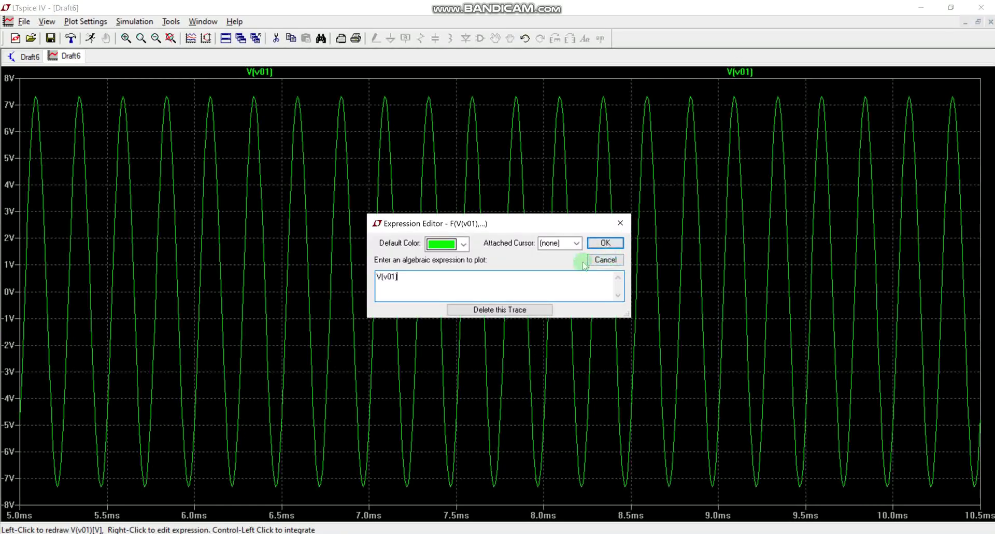
pyautogui.click(620, 223)
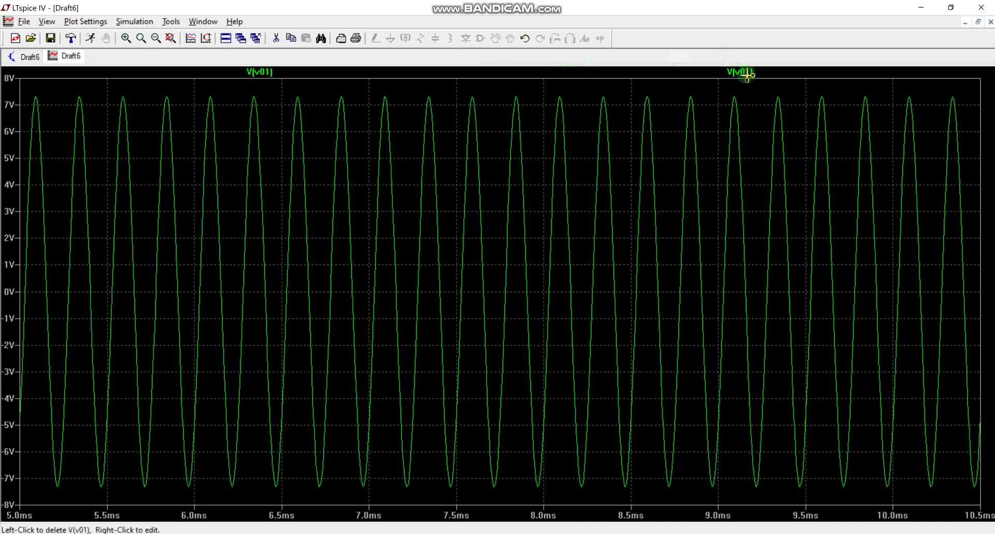
pyautogui.click(277, 39)
pyautogui.click(734, 74)
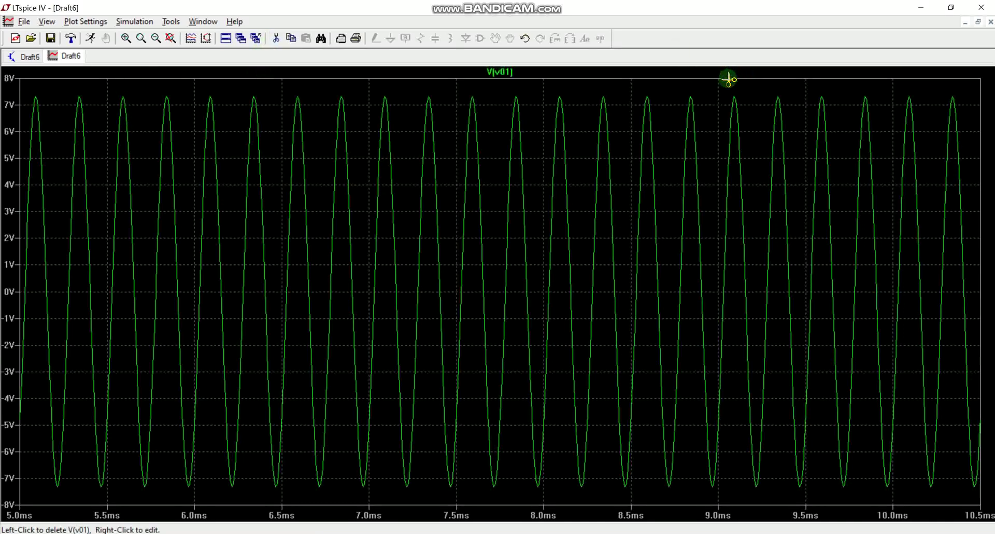
# Add the source voltage V(v0) to the plot as a second trace alongside V(v01).
pyautogui.rightClick(230, 88)
pyautogui.rightClick(230, 87)
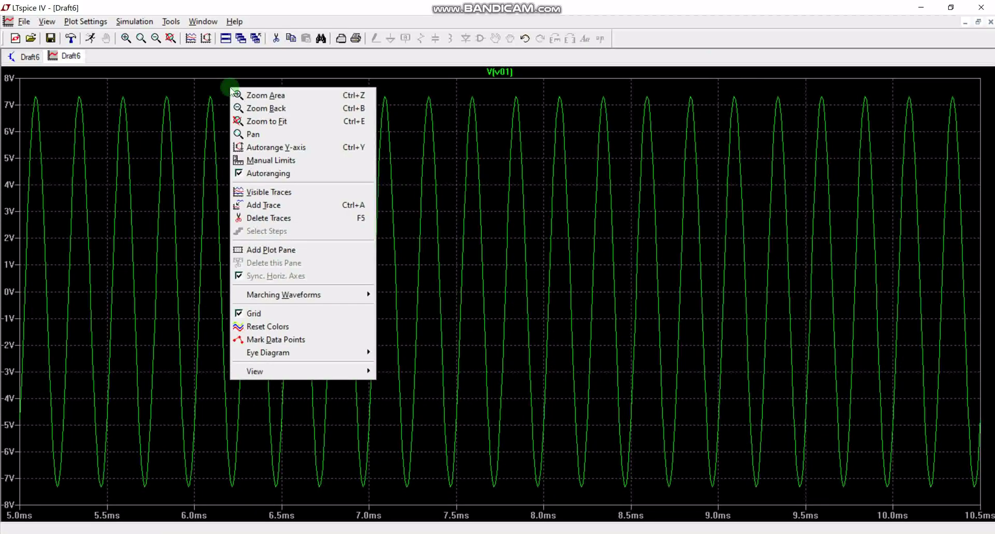
pyautogui.click(263, 208)
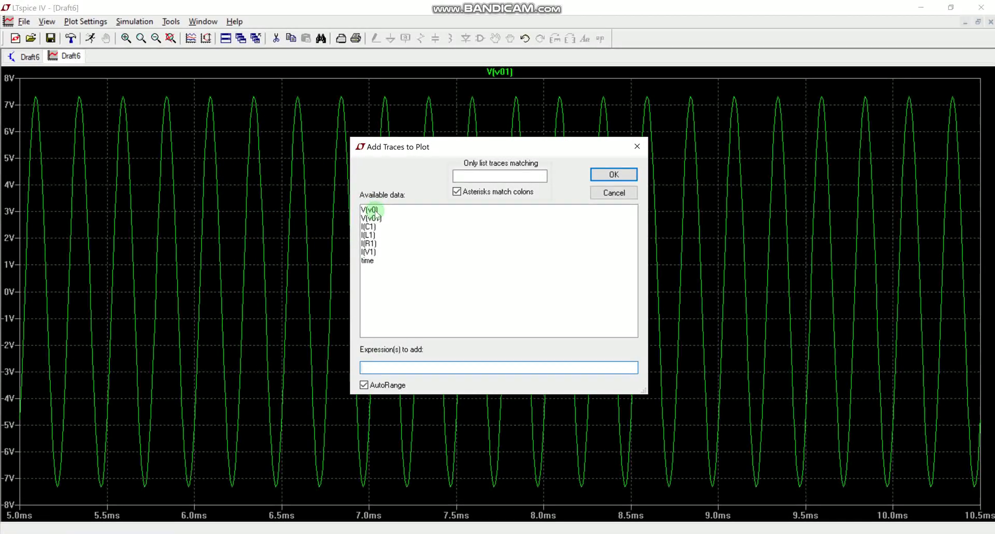
pyautogui.click(374, 210)
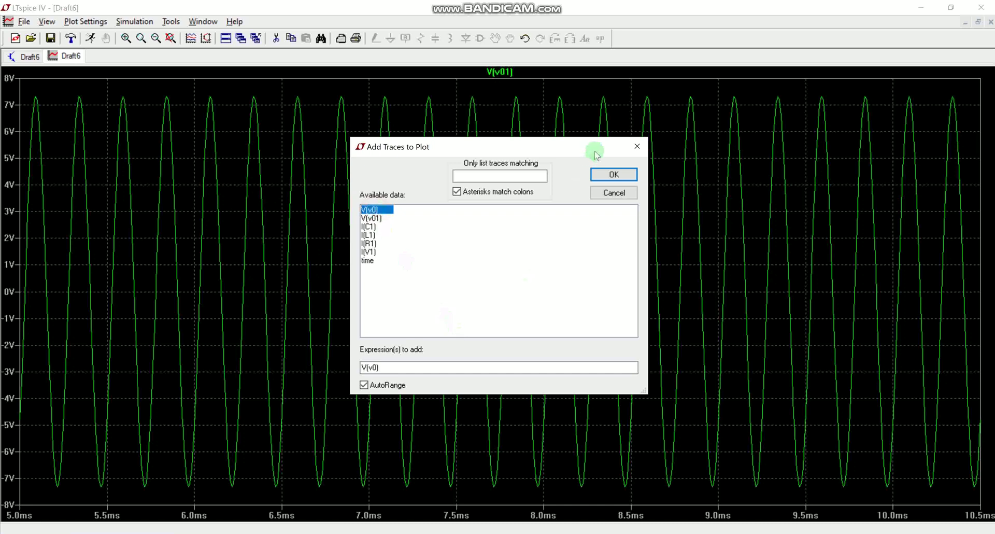
pyautogui.click(614, 176)
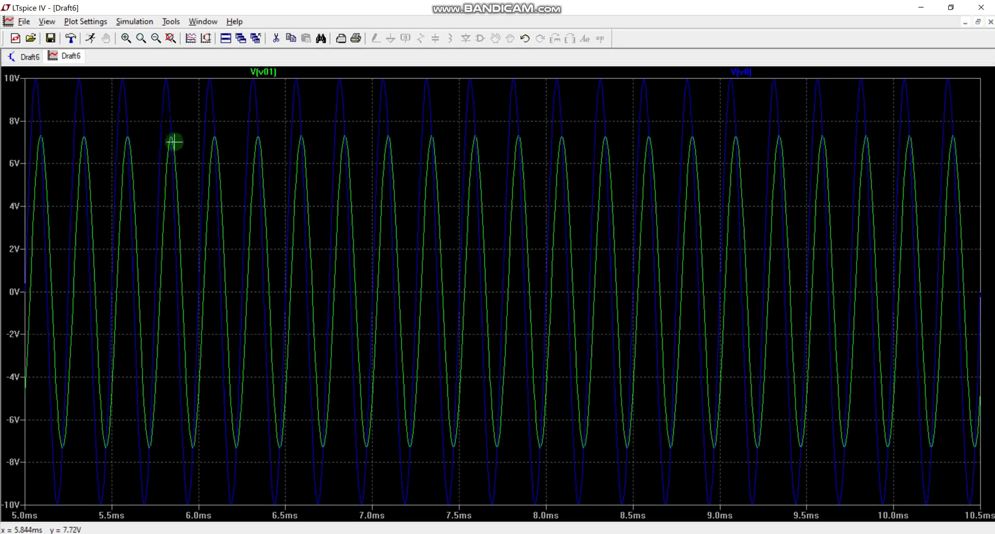
# Zoom in on the V(v0) and V(v01) peaks from about 5.64 to 5.97 ms and compare them with the circuit schematic.
pyautogui.moveTo(140, 75); pyautogui.dragTo(190, 235)
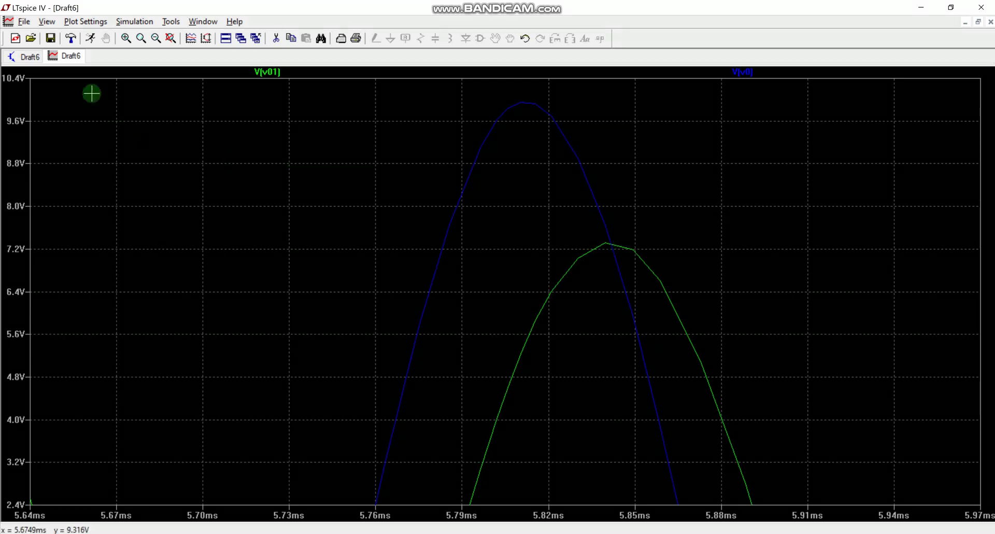
pyautogui.click(30, 58)
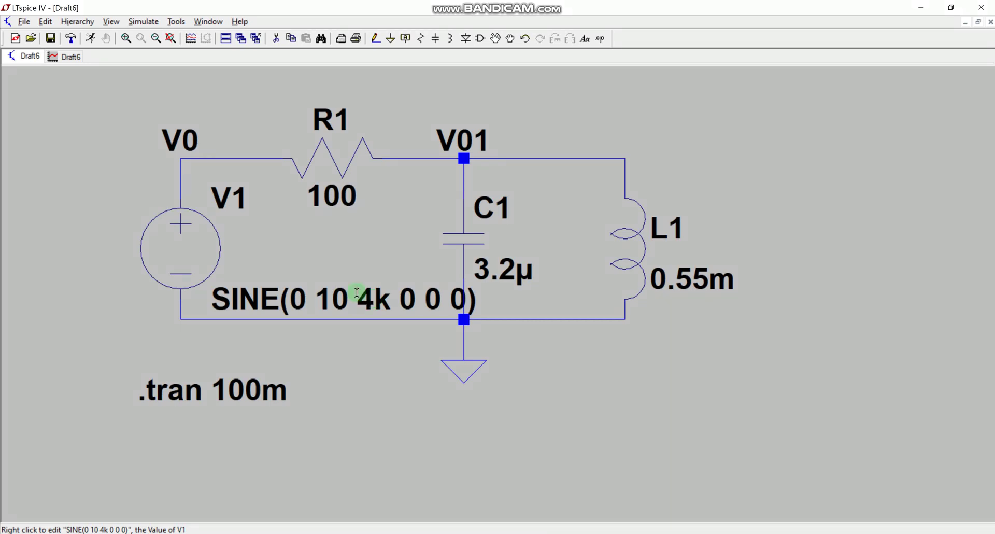
pyautogui.click(63, 58)
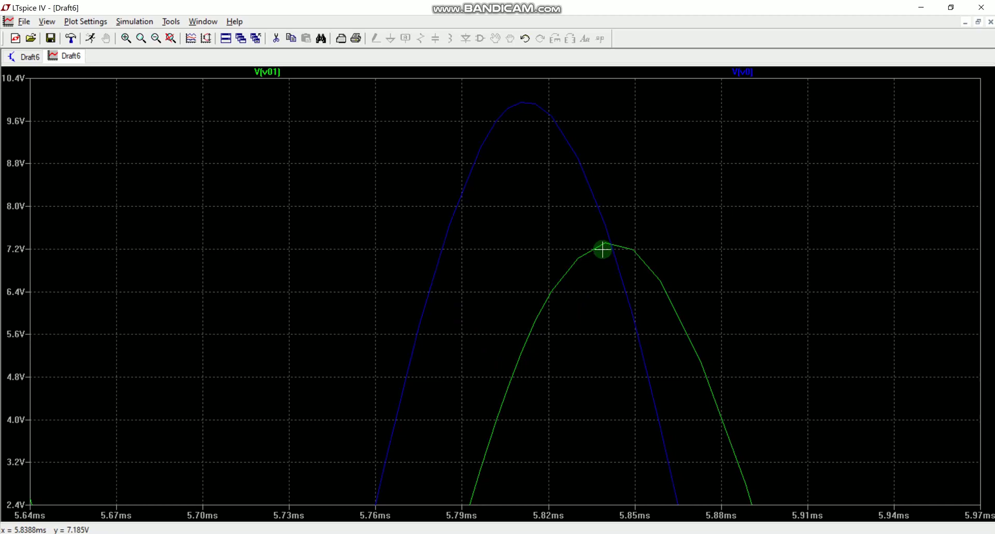
# Fit the whole plot again and zoom in through about 11.2 to 18.9 ms to the V(v0) and V(v01) peaks between 13.46 and 13.74 ms.
pyautogui.click(172, 39)
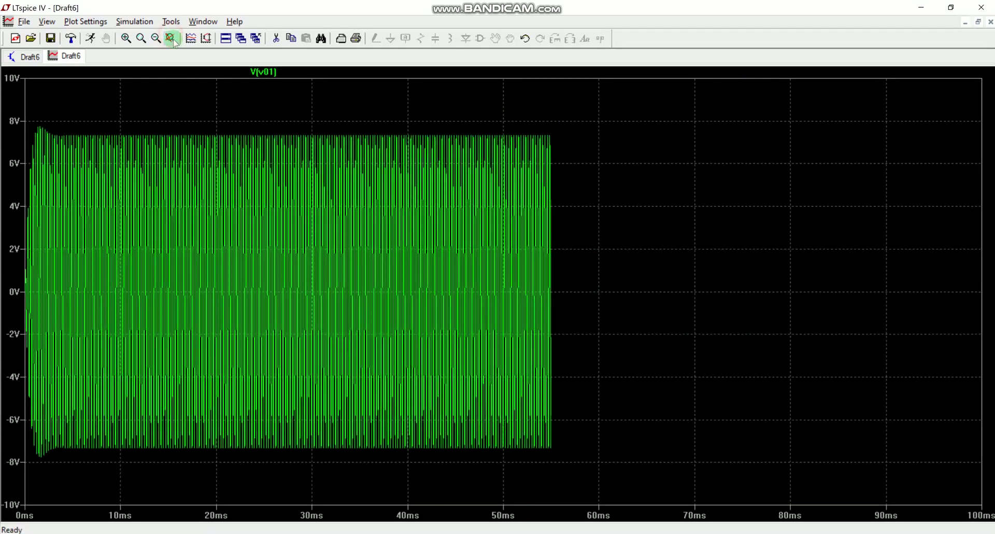
pyautogui.click(141, 42)
pyautogui.moveTo(134, 78); pyautogui.dragTo(203, 503)
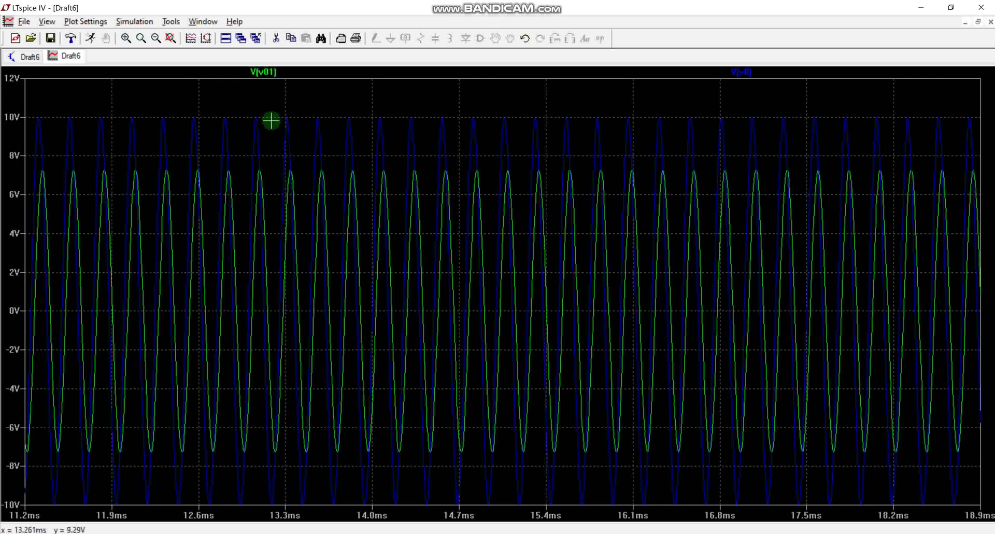
pyautogui.moveTo(267, 109); pyautogui.dragTo(302, 192)
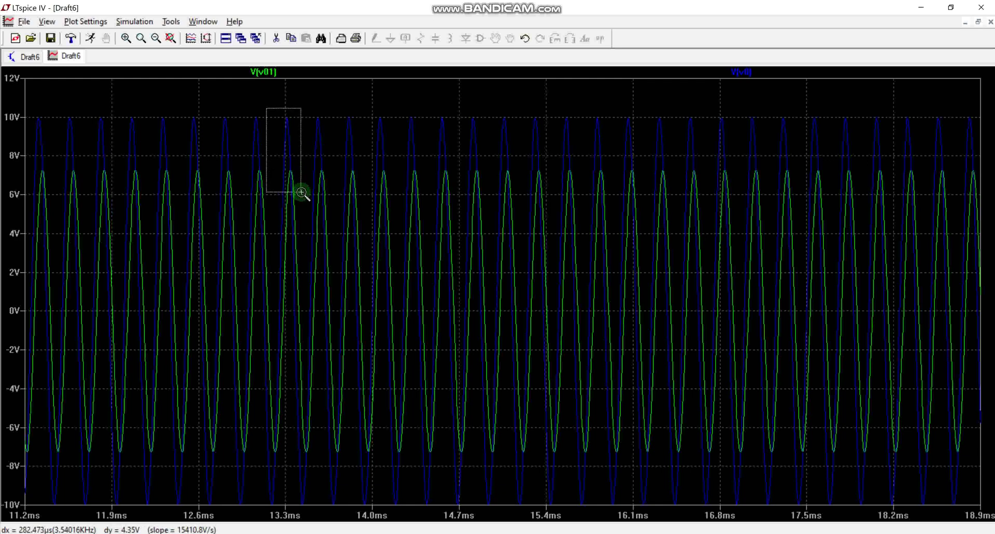
pyautogui.moveTo(301, 192); pyautogui.dragTo(338, 202)
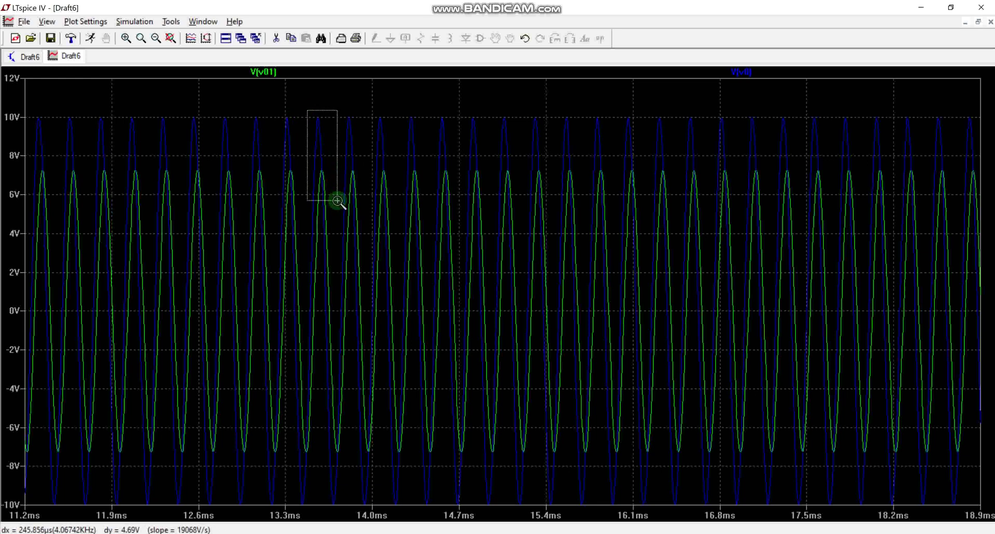
pyautogui.moveTo(338, 201); pyautogui.dragTo(338, 201)
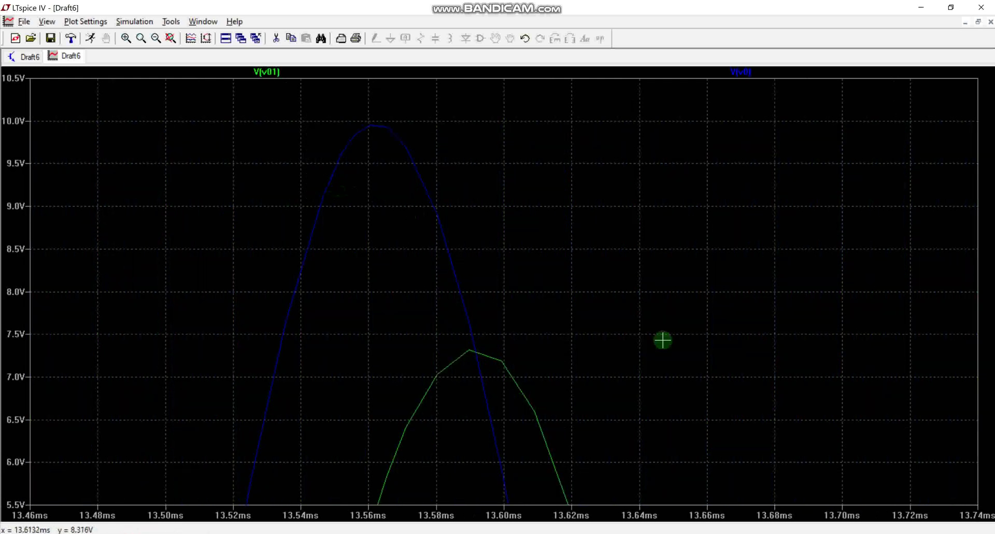